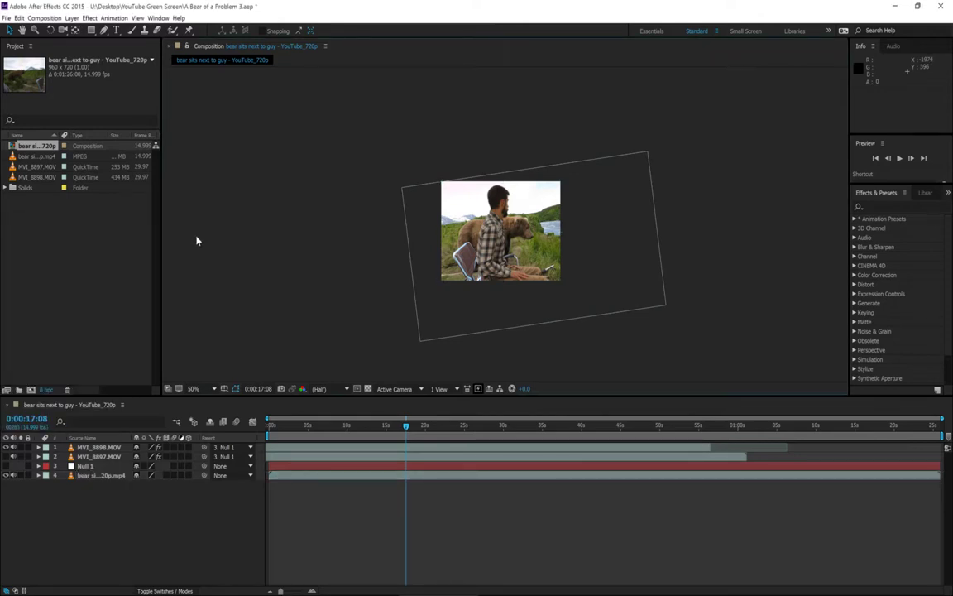
- Zoom the composition to 200%, then back out to view the whole frame
{"action": "key", "text": "period"}
{"action": "key", "text": "period"}
{"action": "key", "text": "period"}
{"action": "key", "text": "period"}
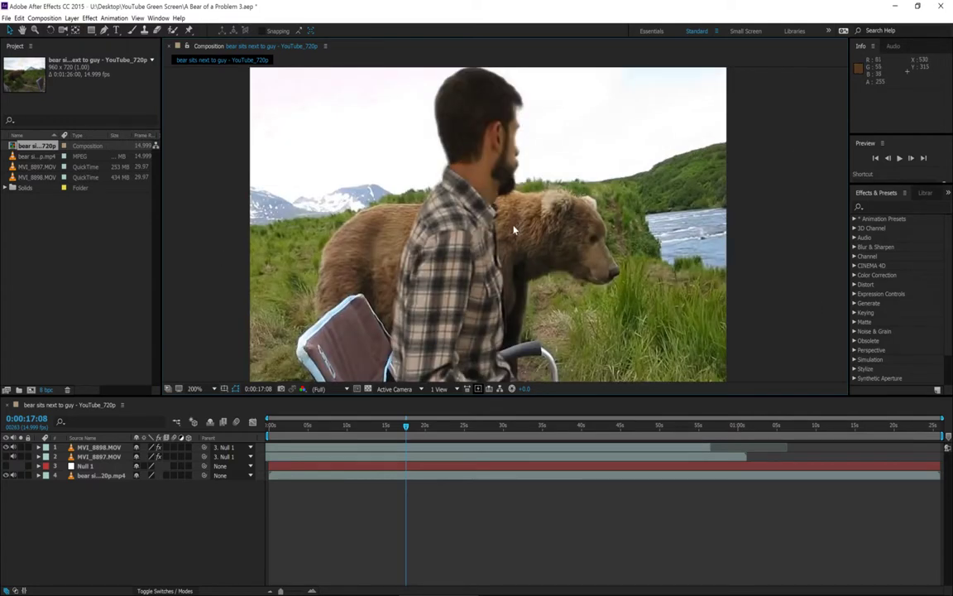
{"action": "key", "text": "comma"}
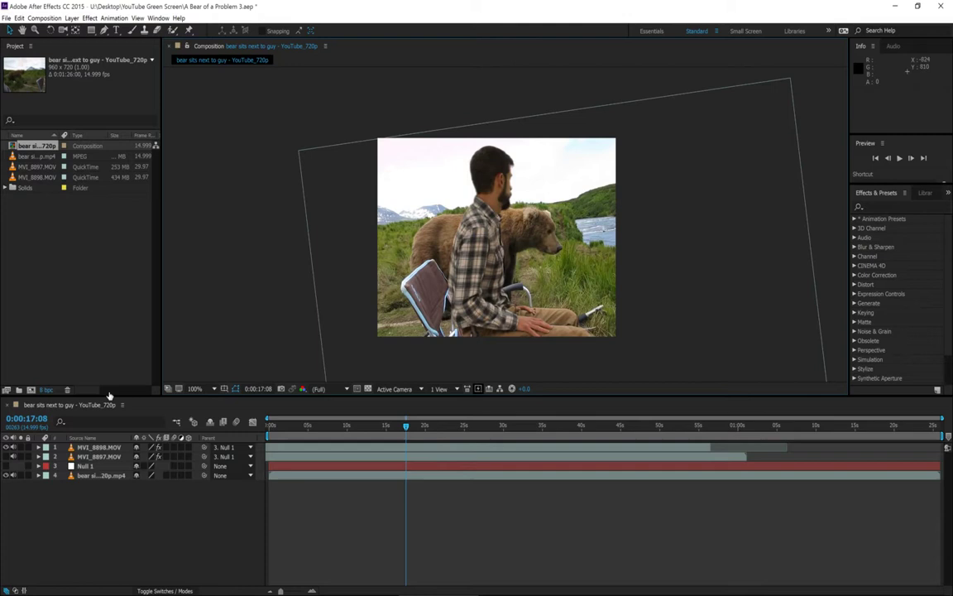
- Open MVI_8898.MOV in its own Layer viewer
{"action": "double_click", "coordinate": [73, 447]}
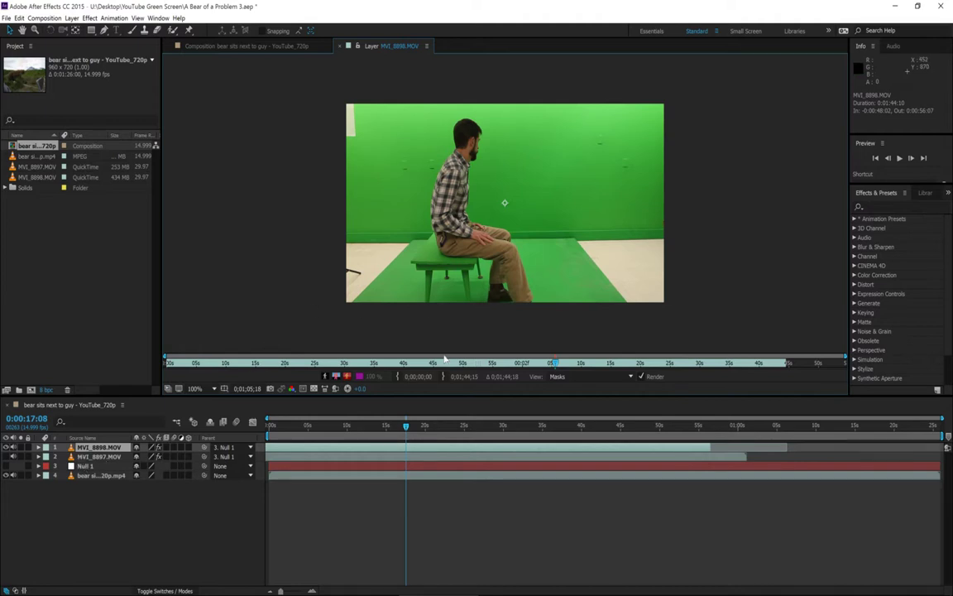
{"action": "left_click", "coordinate": [583, 378]}
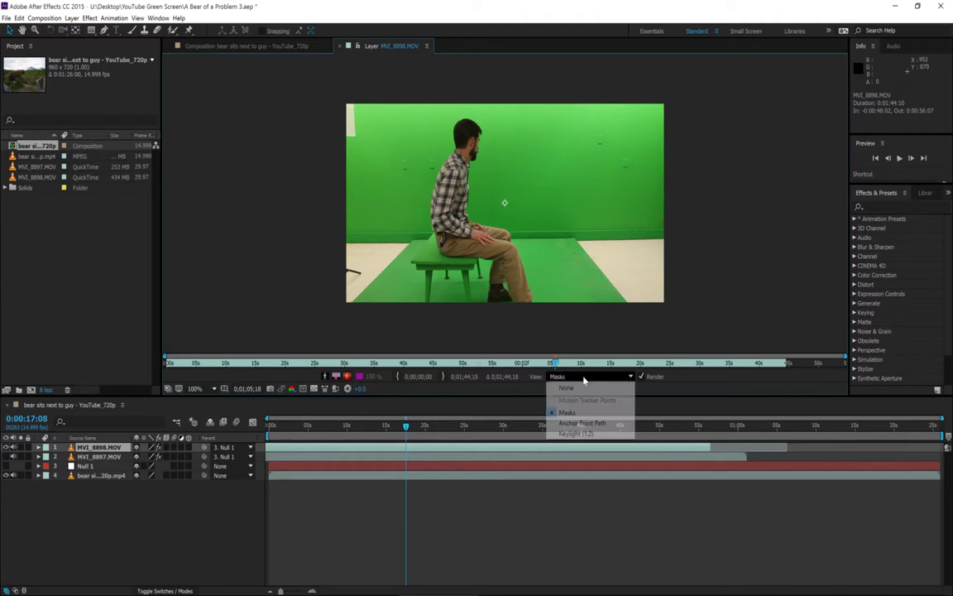
{"action": "left_click", "coordinate": [584, 378]}
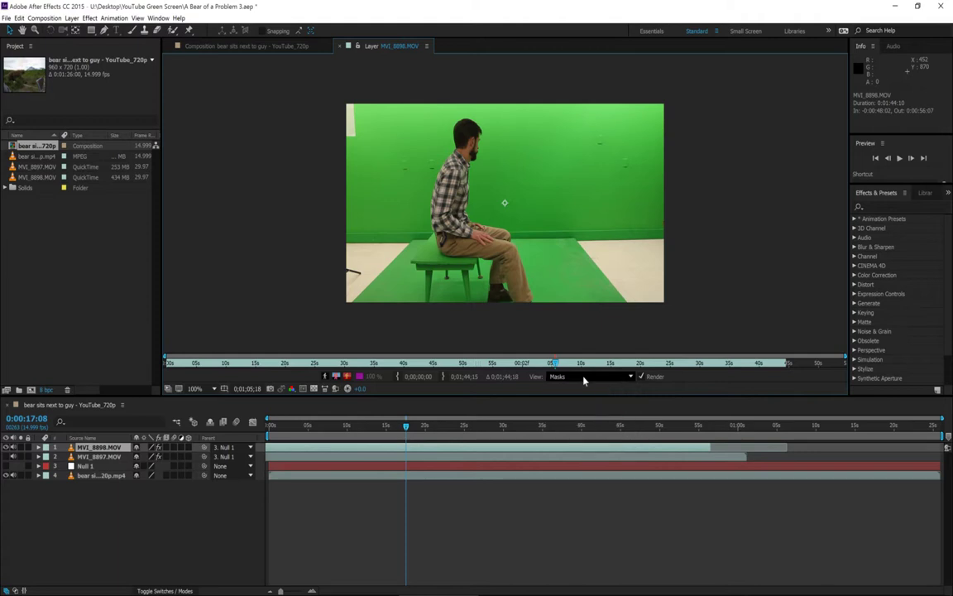
- Expand the layer's Effects group to reveal Keylight (1.2), comparing composite and layer views
{"action": "left_click", "coordinate": [38, 447]}
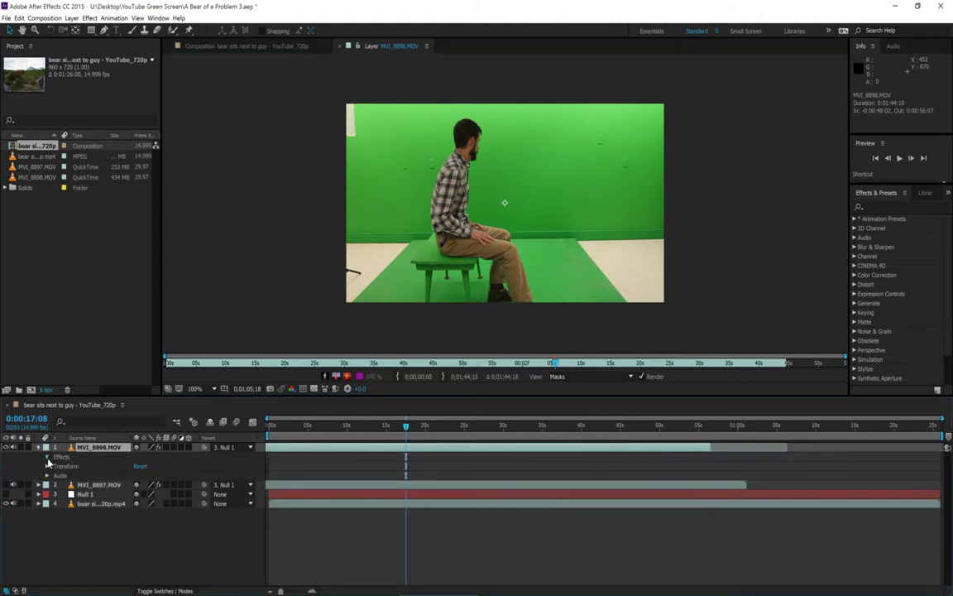
{"action": "left_click", "coordinate": [47, 458]}
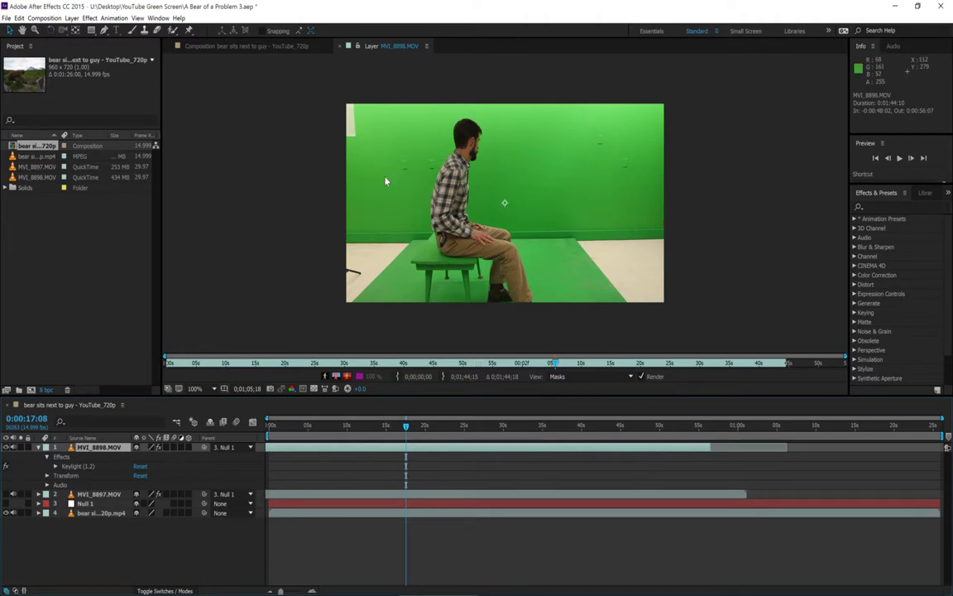
{"action": "left_click", "coordinate": [208, 46]}
{"action": "left_click", "coordinate": [379, 46]}
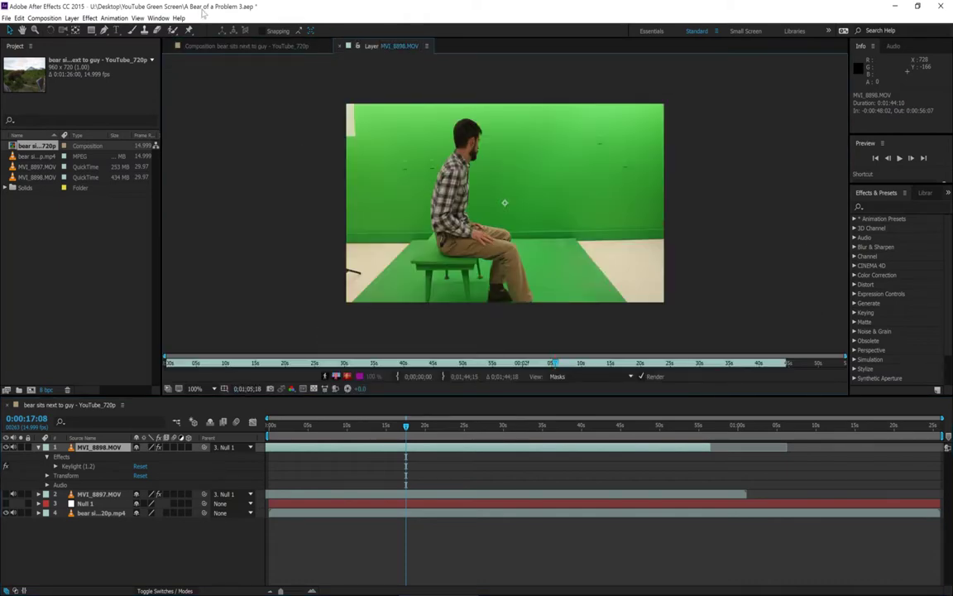
{"action": "left_click", "coordinate": [158, 18]}
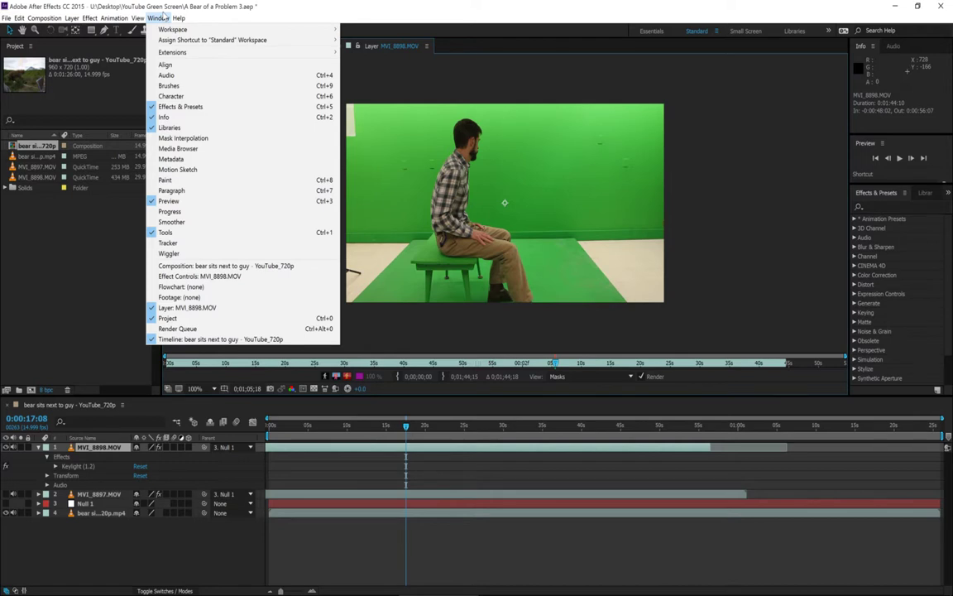
{"action": "left_click", "coordinate": [164, 16]}
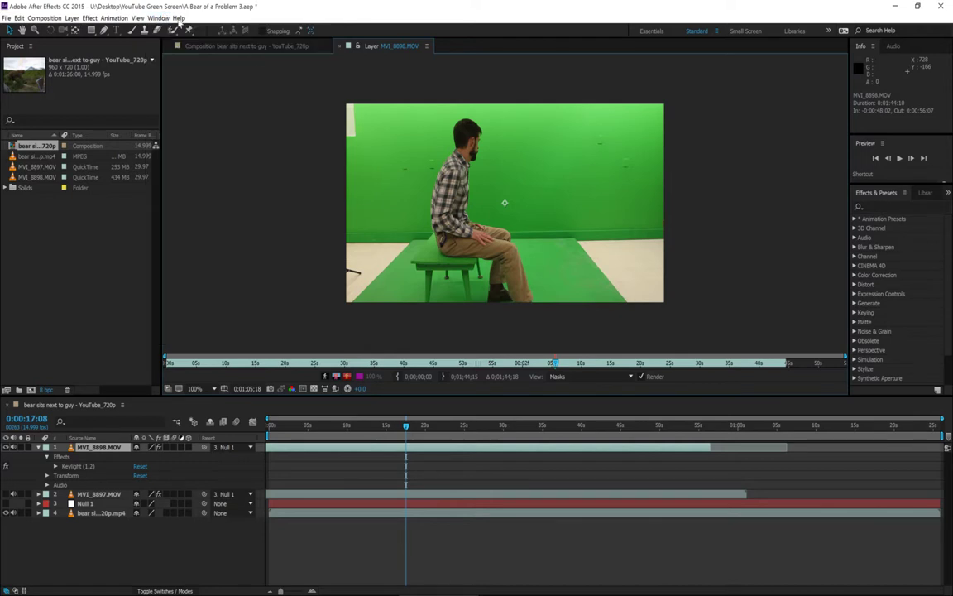
- Open Keylight in Effect Controls and set its View to Status in the composition
{"action": "double_click", "coordinate": [79, 466]}
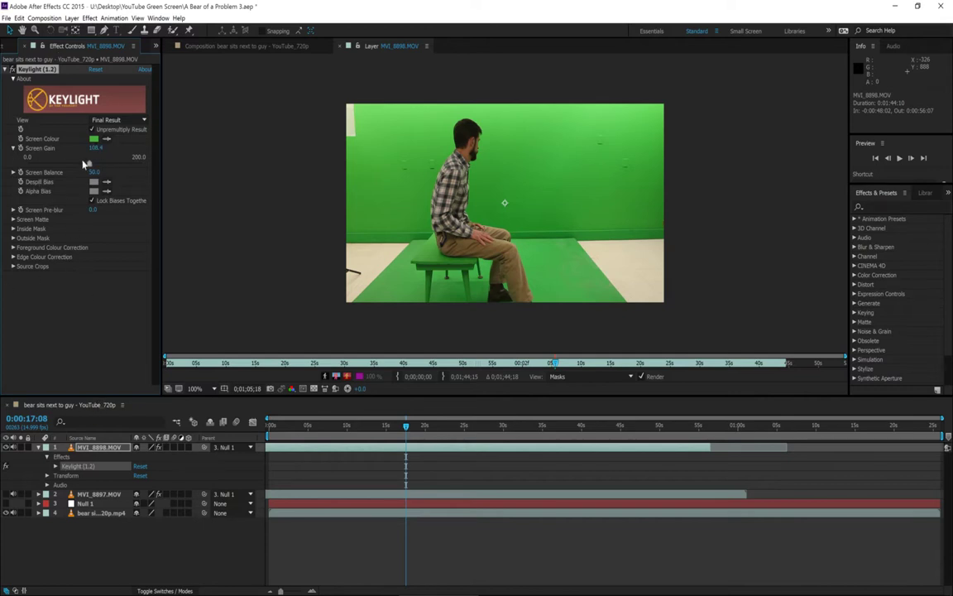
{"action": "left_click", "coordinate": [240, 47]}
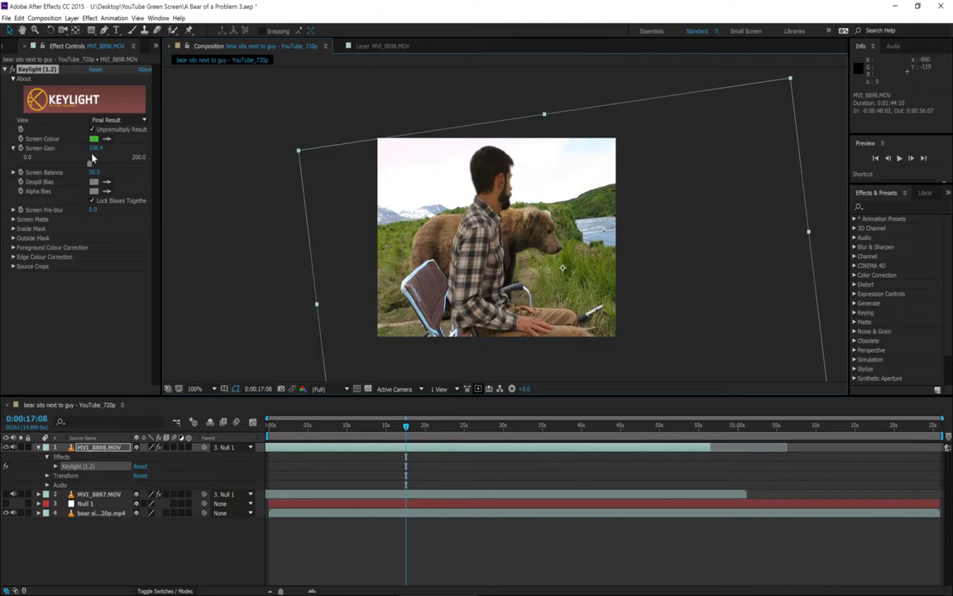
{"action": "left_click", "coordinate": [99, 120]}
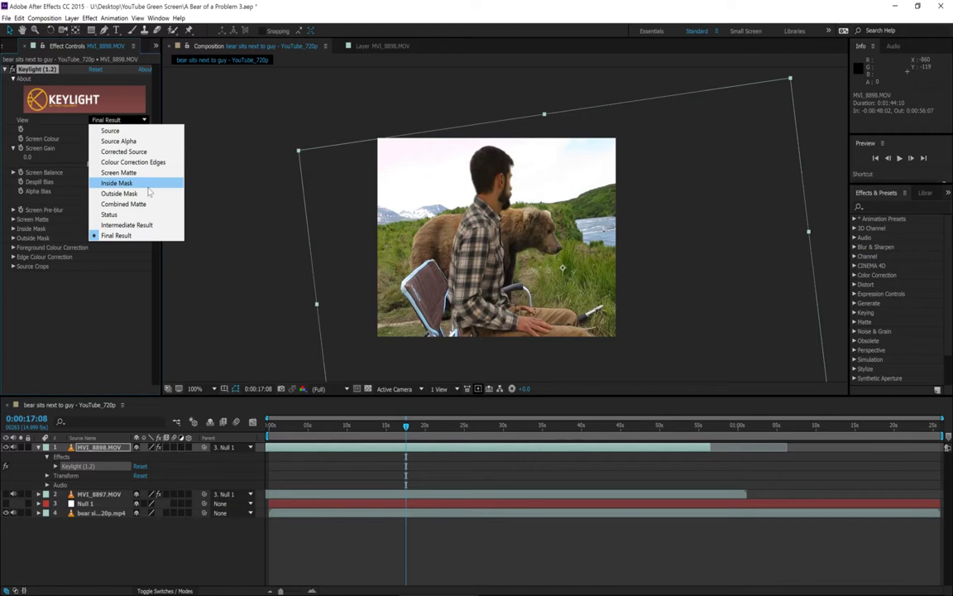
{"action": "left_click", "coordinate": [143, 214]}
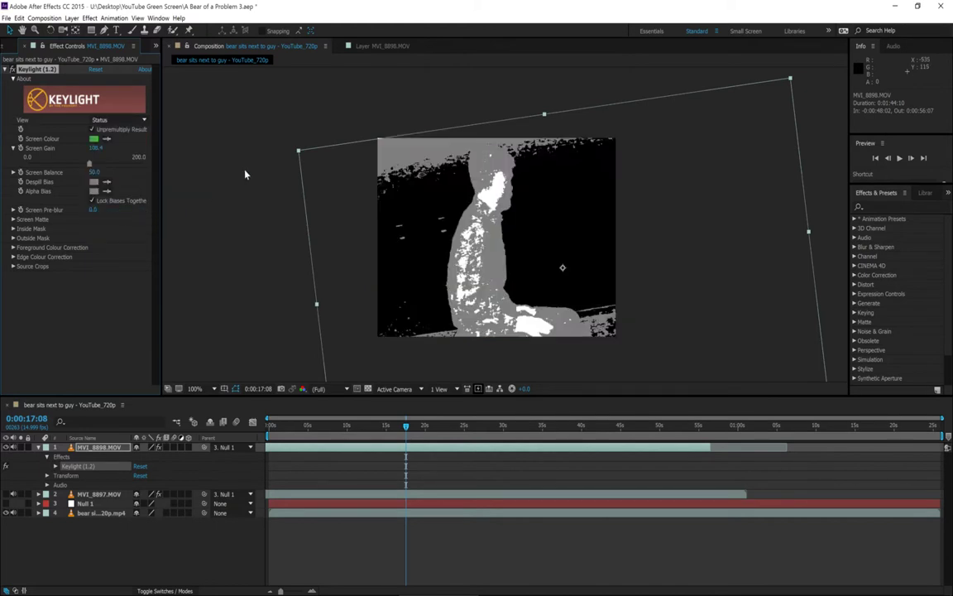
{"action": "left_click", "coordinate": [374, 45]}
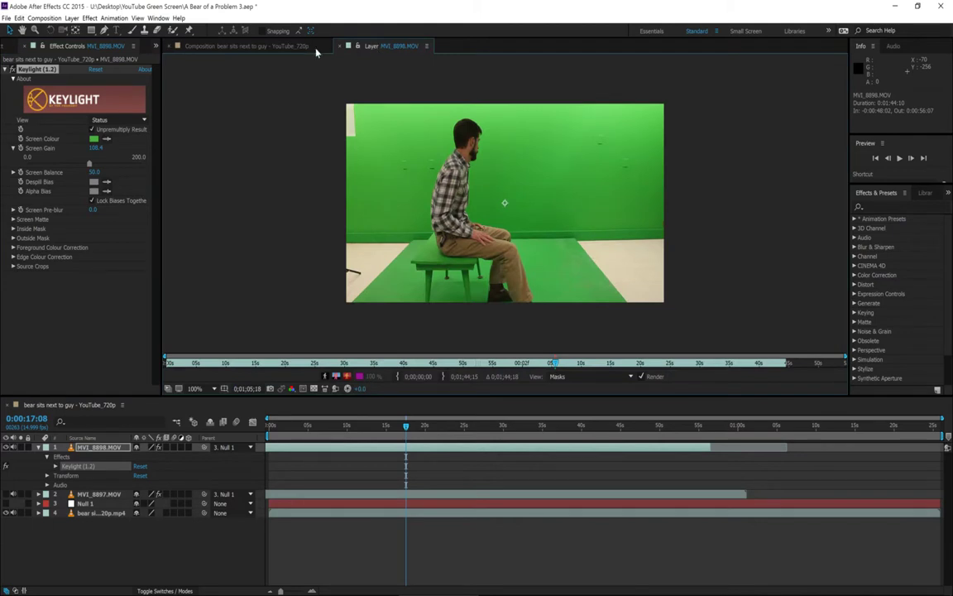
{"action": "left_click", "coordinate": [285, 47]}
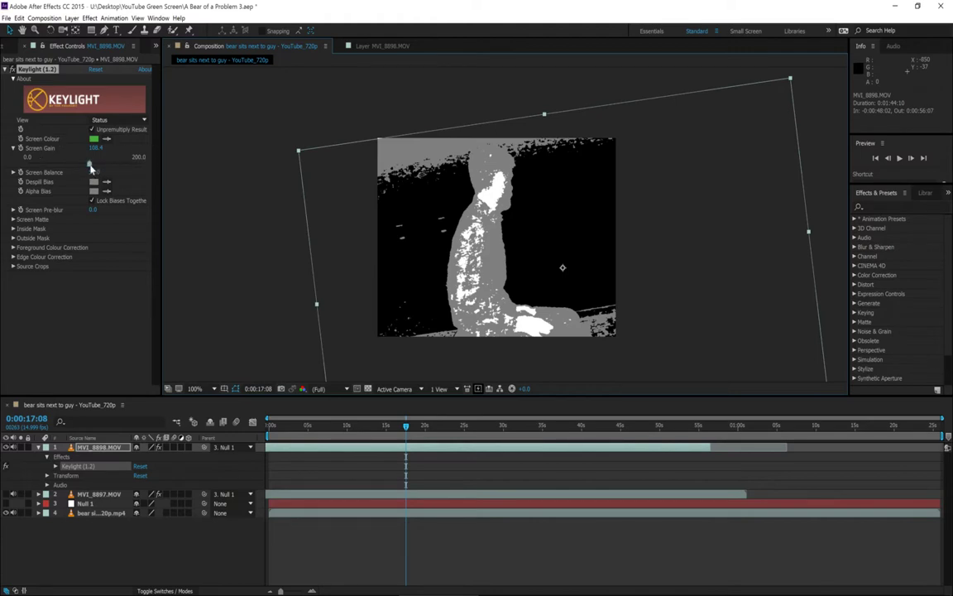
- Zoom to 200% around the actor's head and nudge Screen Gain to clean the matte
{"action": "left_click_drag", "start_coordinate": [91, 168], "coordinate": [90, 167]}
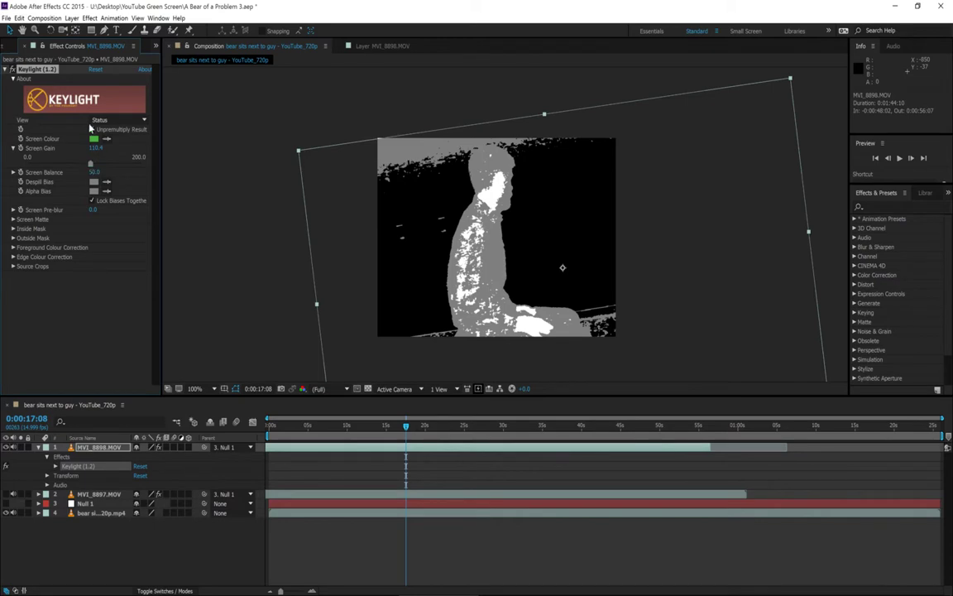
{"action": "key", "text": "period"}
{"action": "key", "text": "period"}
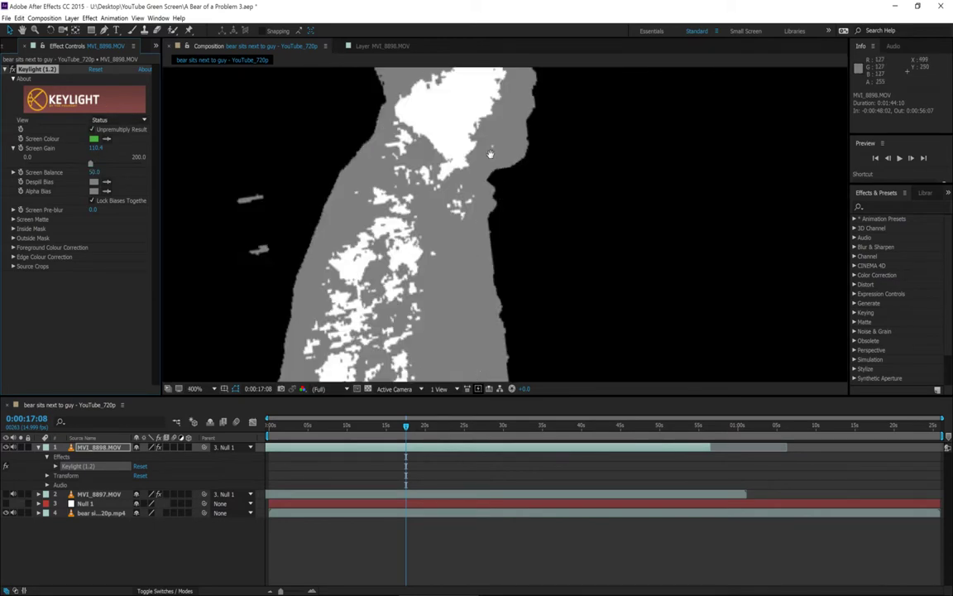
{"action": "left_click_drag", "start_coordinate": [445, 171], "coordinate": [451, 324]}
{"action": "left_click_drag", "start_coordinate": [89, 163], "coordinate": [91, 165]}
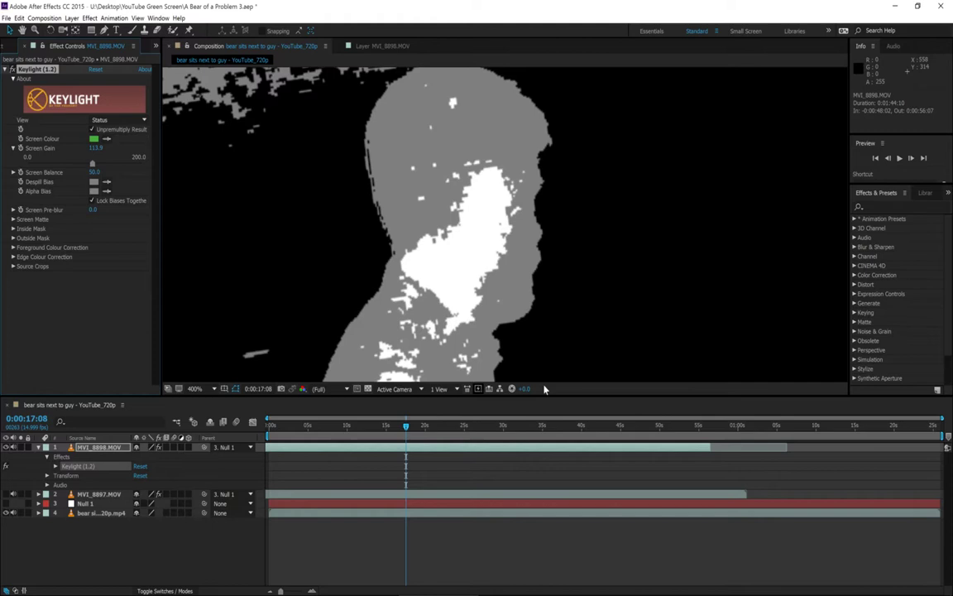
- Switch Keylight's View to Final Result and raise Screen Gain, panning toward the bear
{"action": "left_click", "coordinate": [98, 120]}
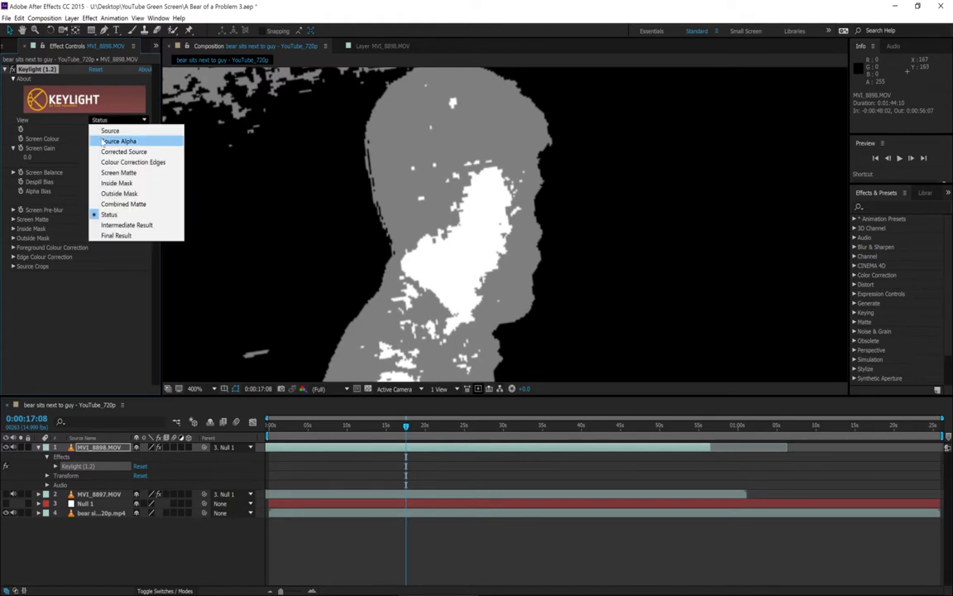
{"action": "left_click", "coordinate": [115, 237]}
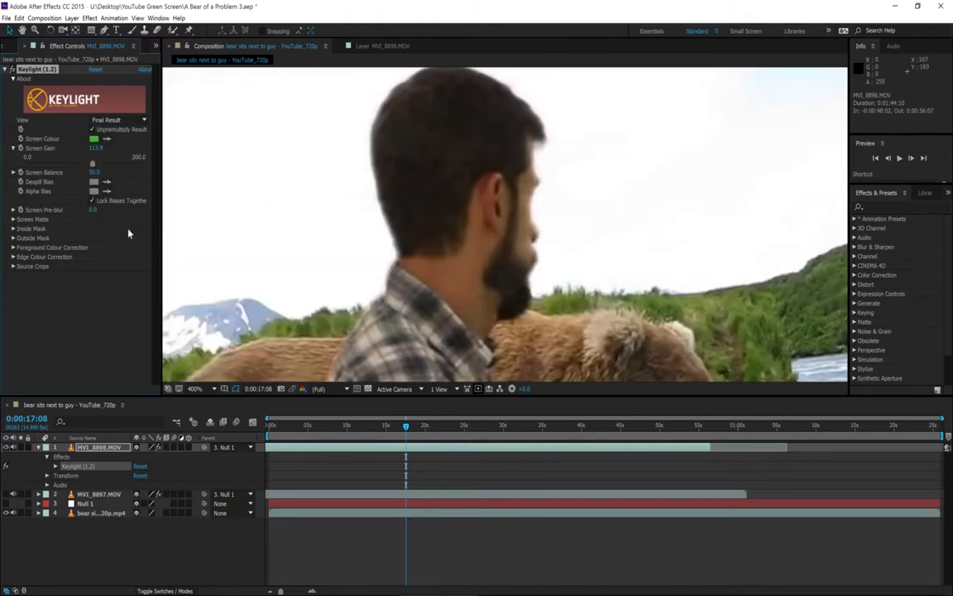
{"action": "left_click_drag", "start_coordinate": [92, 163], "coordinate": [98, 170]}
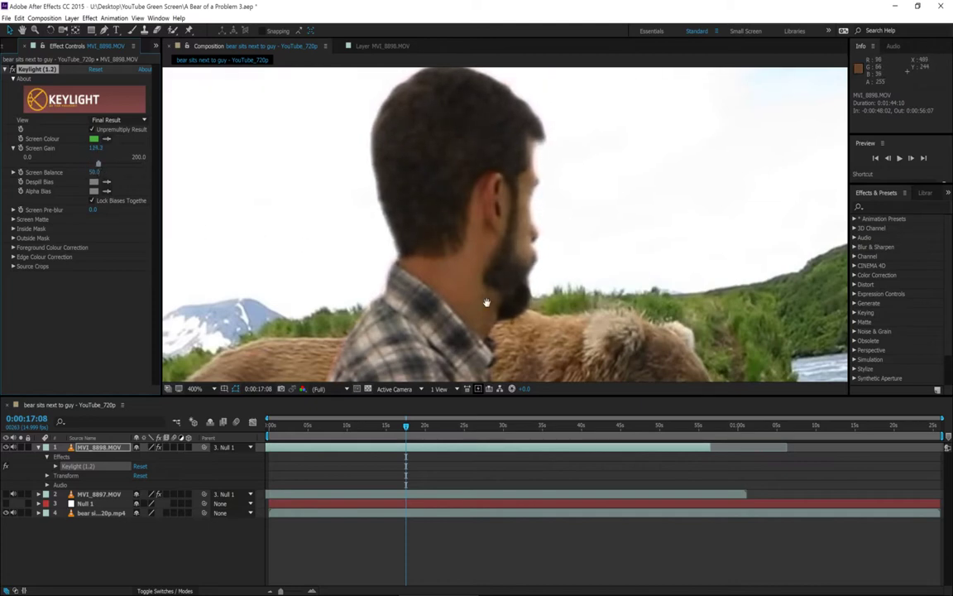
{"action": "key", "text": "space"}
{"action": "left_click_drag", "start_coordinate": [487, 304], "coordinate": [444, 285]}
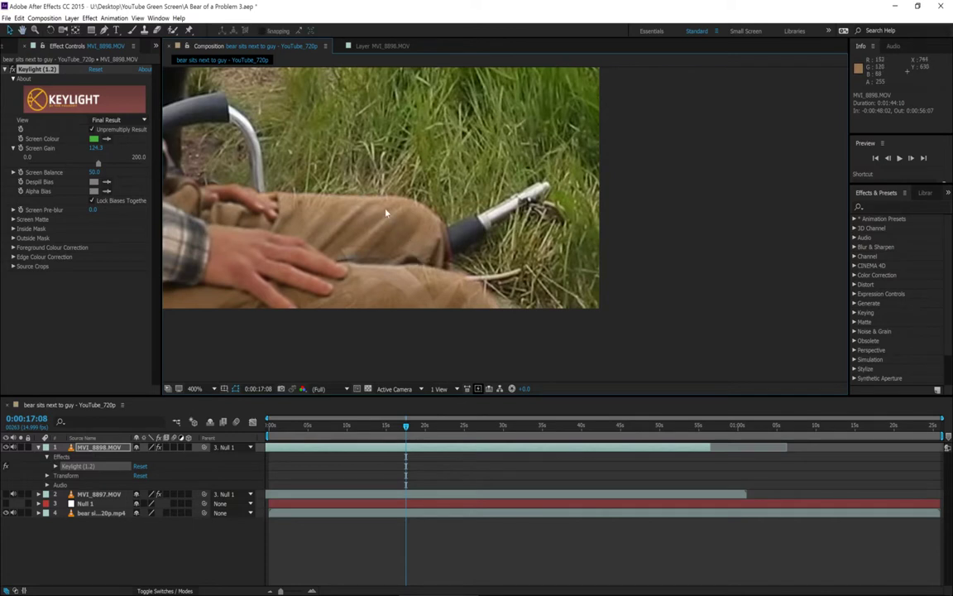
- Set Screen Gain to exactly 105 and pan the view back to the man
{"action": "left_click", "coordinate": [98, 149]}
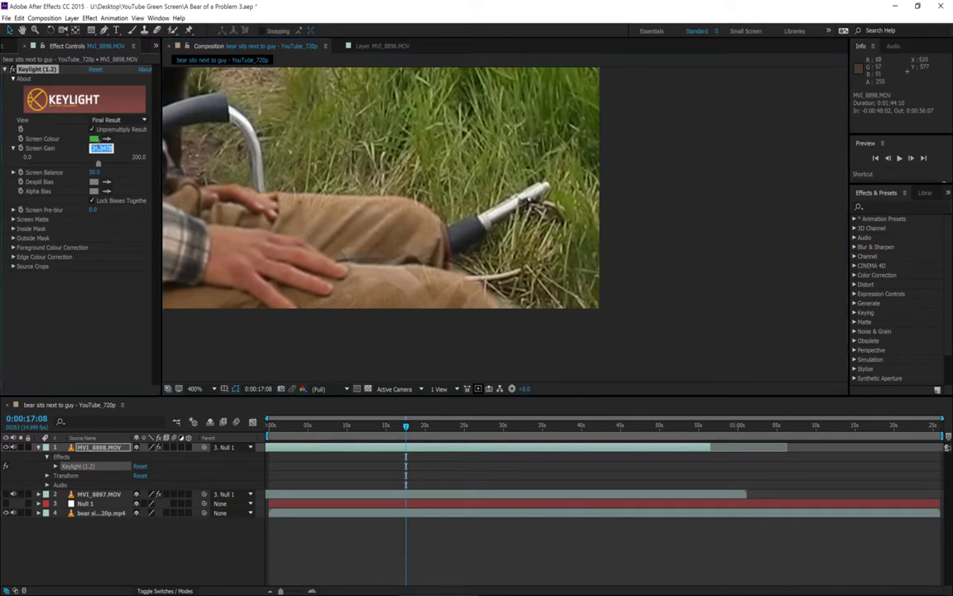
{"action": "type", "text": "105"}
{"action": "key", "text": "Return"}
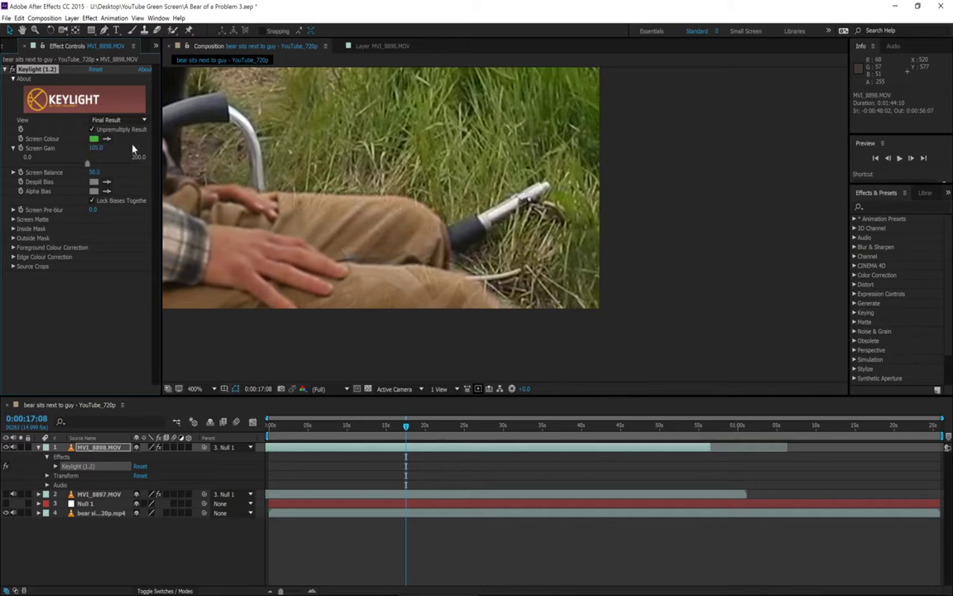
{"action": "key", "text": "h"}
{"action": "left_click_drag", "start_coordinate": [245, 140], "coordinate": [442, 194]}
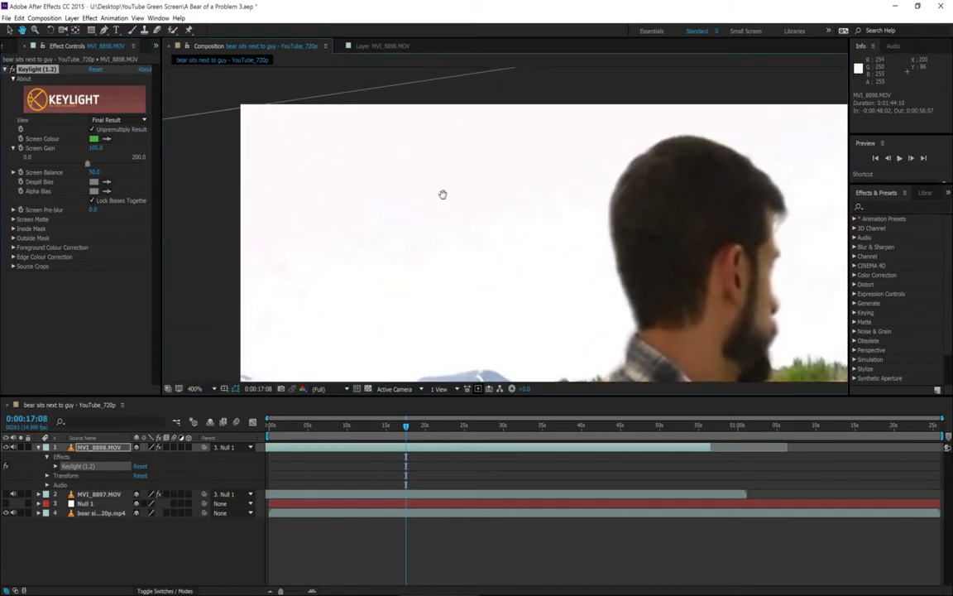
{"action": "key", "text": "v"}
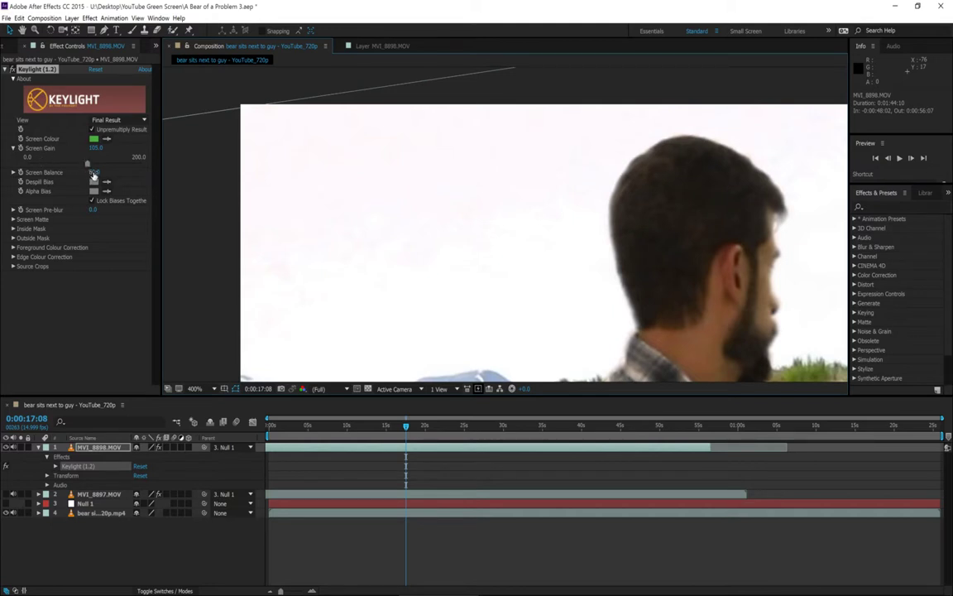
{"action": "left_click", "coordinate": [113, 123]}
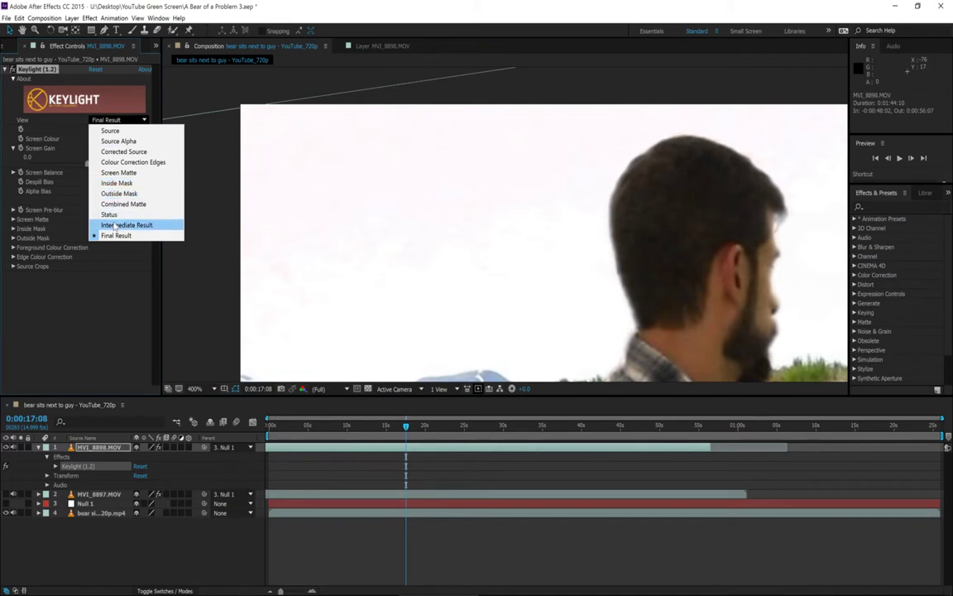
{"action": "left_click", "coordinate": [109, 214]}
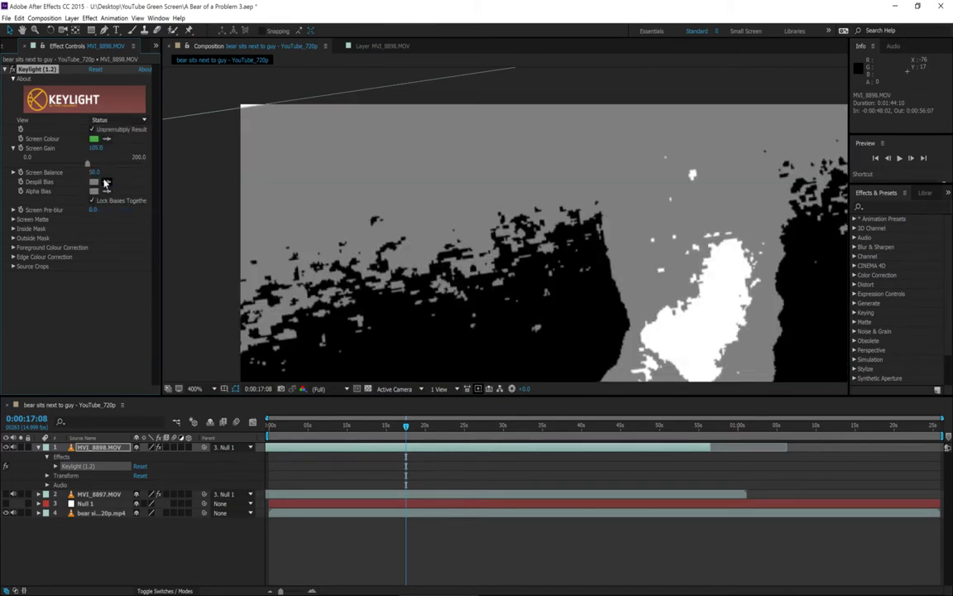
{"action": "key", "text": "comma"}
{"action": "key", "text": "comma"}
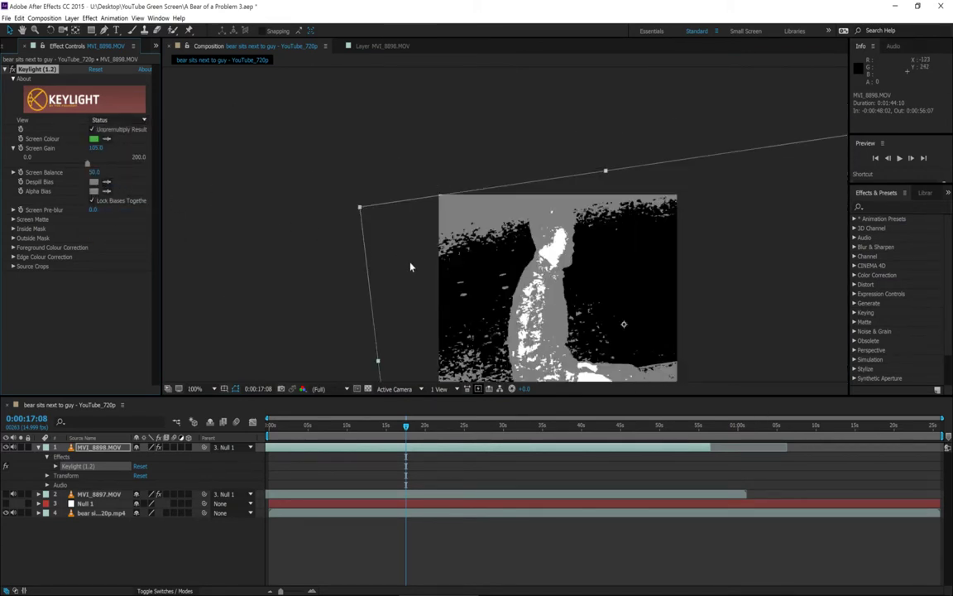
{"action": "left_click_drag", "start_coordinate": [411, 266], "coordinate": [298, 210]}
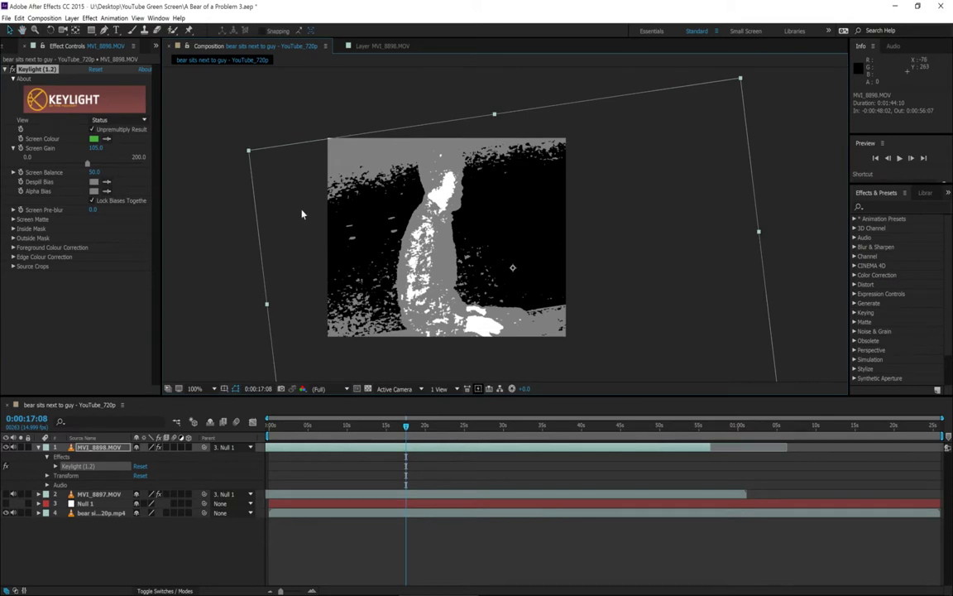
{"action": "left_click", "coordinate": [95, 171]}
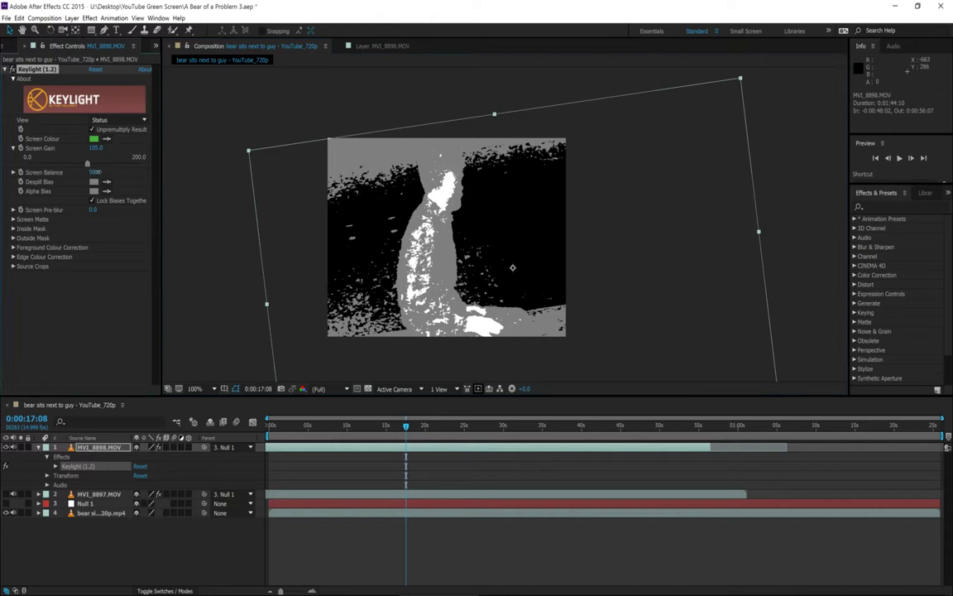
{"action": "key", "text": "Return"}
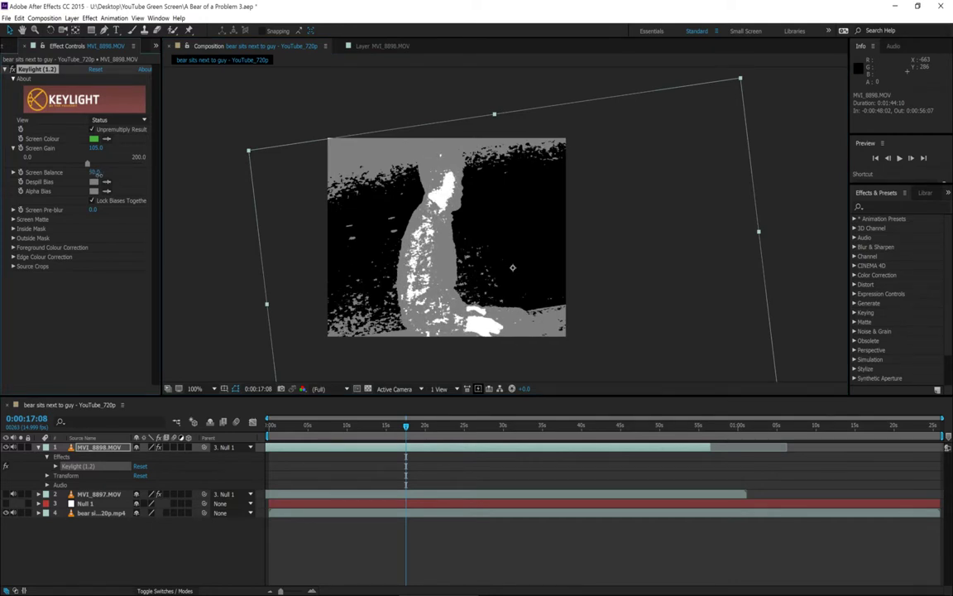
{"action": "left_click_drag", "start_coordinate": [96, 172], "coordinate": [120, 179]}
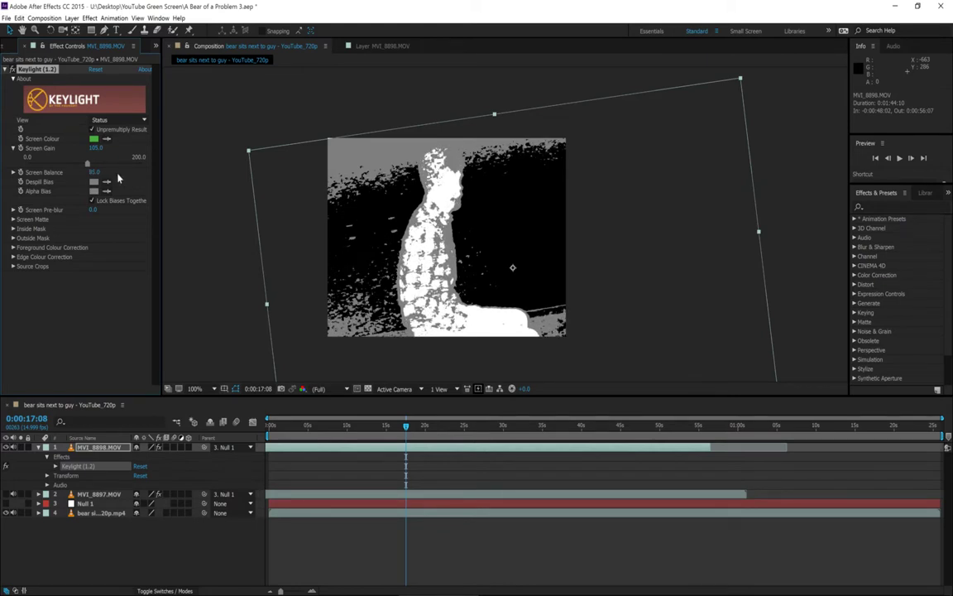
{"action": "key", "text": "ctrl+z"}
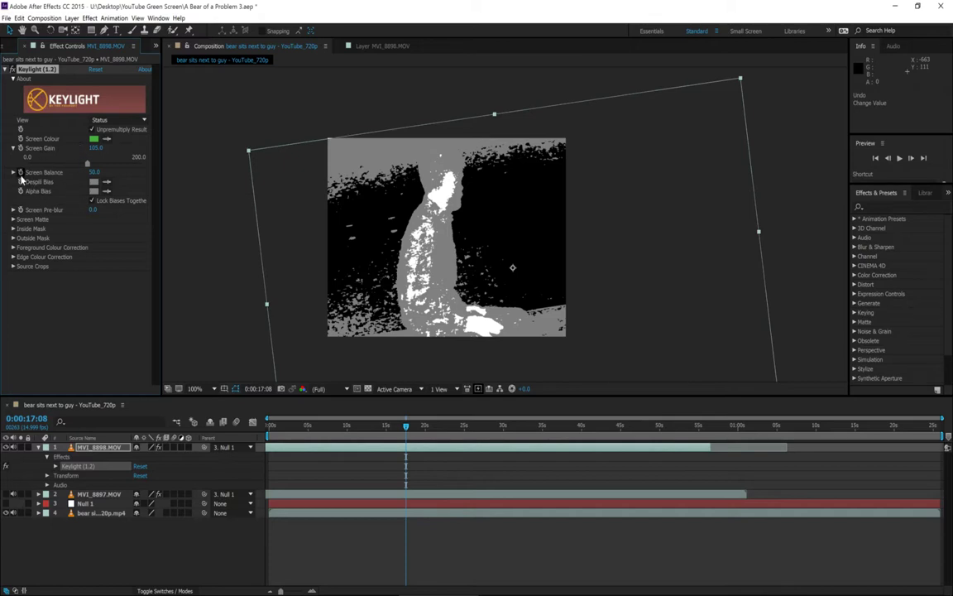
- Expand Screen Matte and set Clip Black to 33.0 and Clip White to 71.0
{"action": "left_click", "coordinate": [12, 219]}
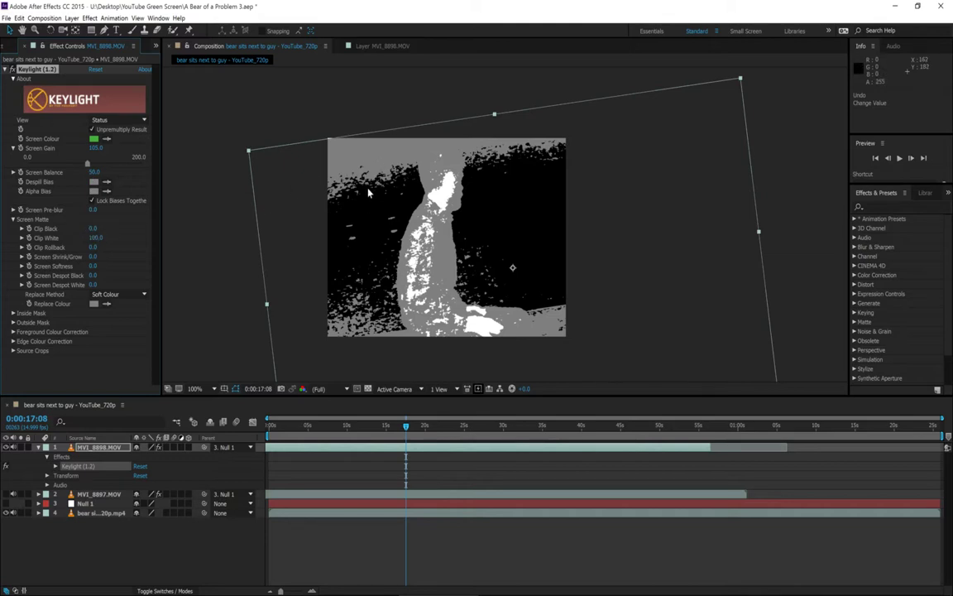
{"action": "mouse_move", "coordinate": [93, 229]}
{"action": "left_mouse_down"}
{"action": "mouse_move", "coordinate": [110, 229]}
{"action": "mouse_move", "coordinate": [101, 228]}
{"action": "left_mouse_up"}
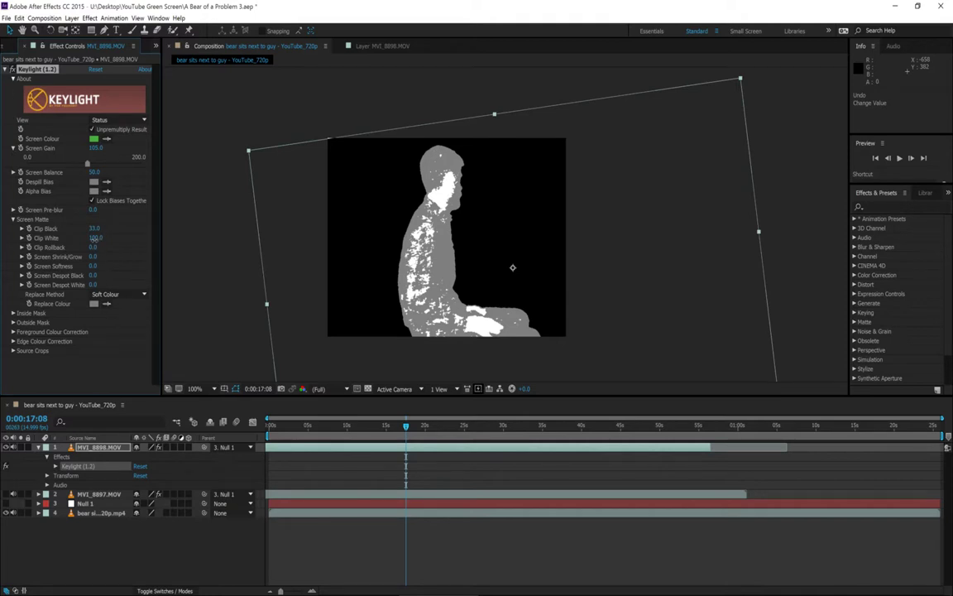
{"action": "left_click_drag", "start_coordinate": [95, 238], "coordinate": [86, 239]}
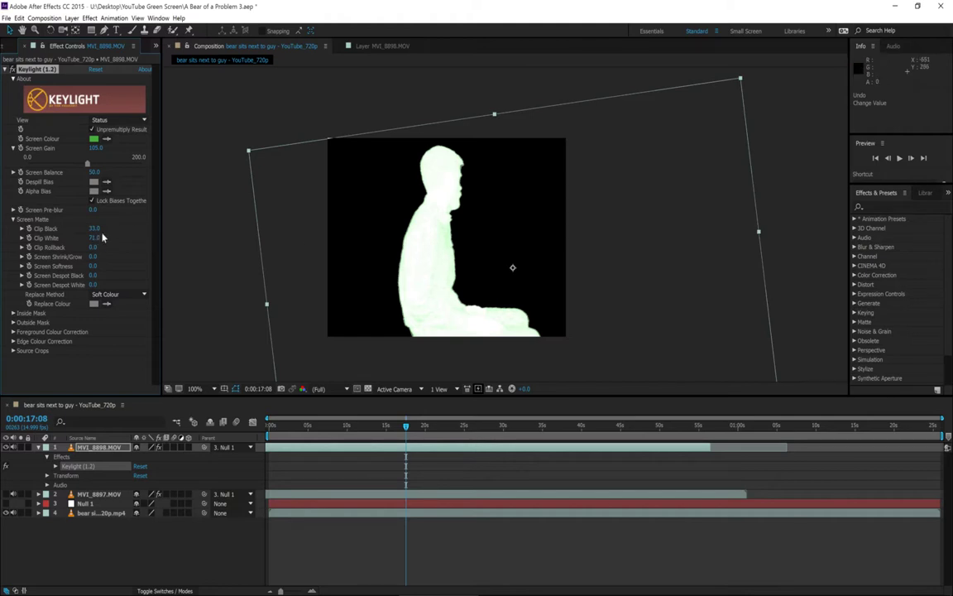
- Set Keylight's View to Final Result, zoom in to inspect the head edges, then collapse Keylight
{"action": "left_click", "coordinate": [120, 122]}
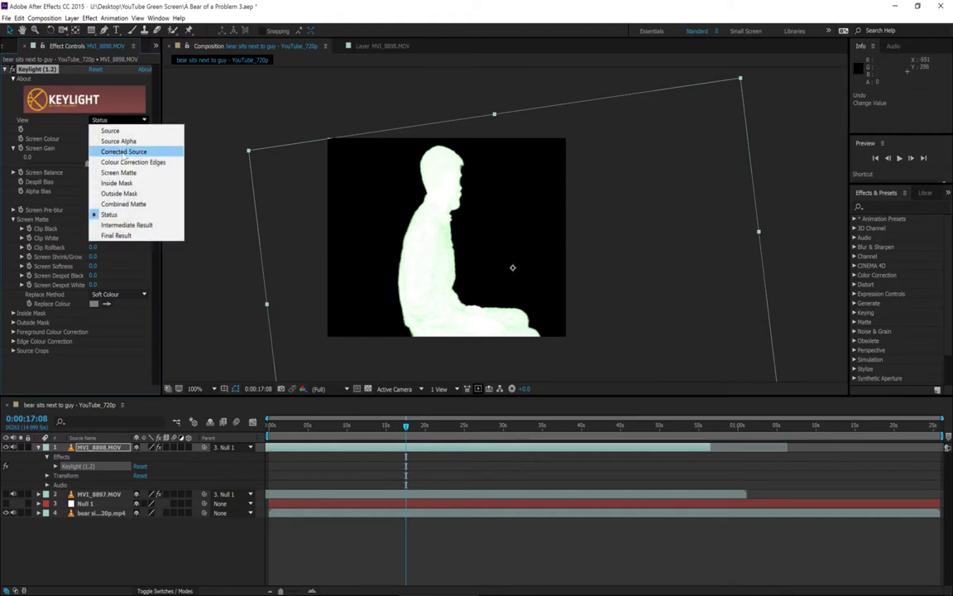
{"action": "left_click", "coordinate": [120, 235]}
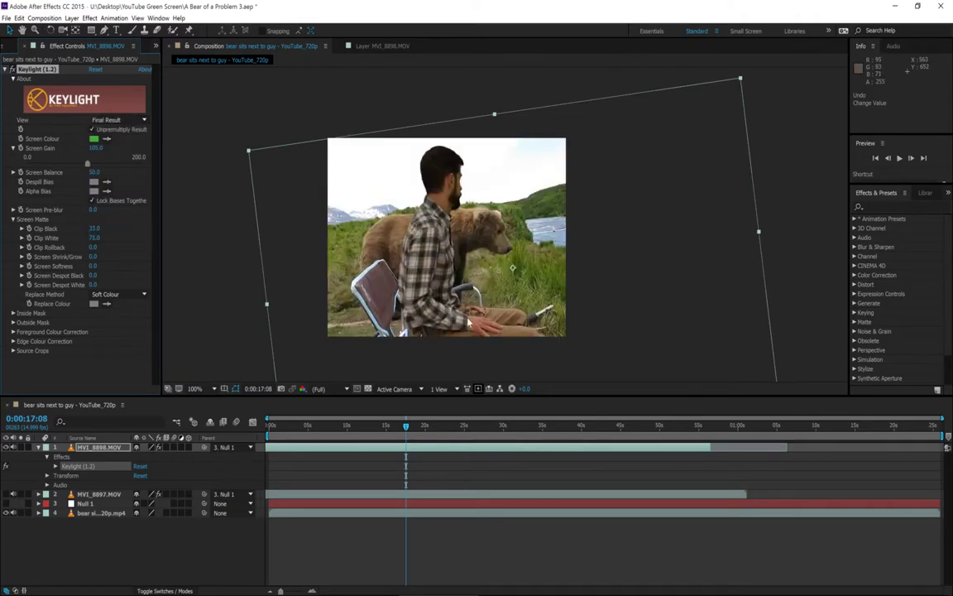
{"action": "scroll", "coordinate": [505, 314], "scroll_direction": "up", "scroll_amount": 4}
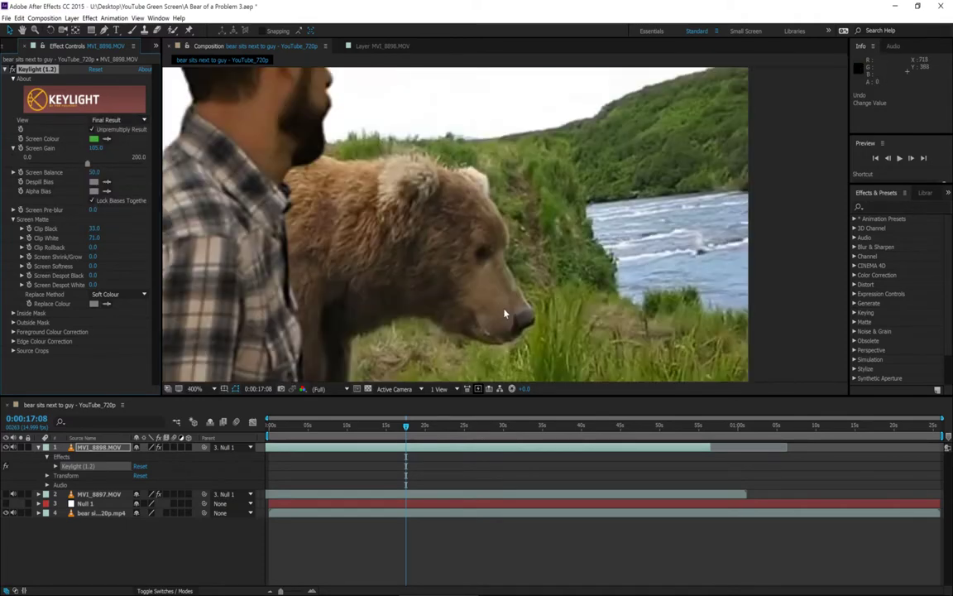
{"action": "scroll", "coordinate": [490, 315], "scroll_direction": "down", "scroll_amount": 10}
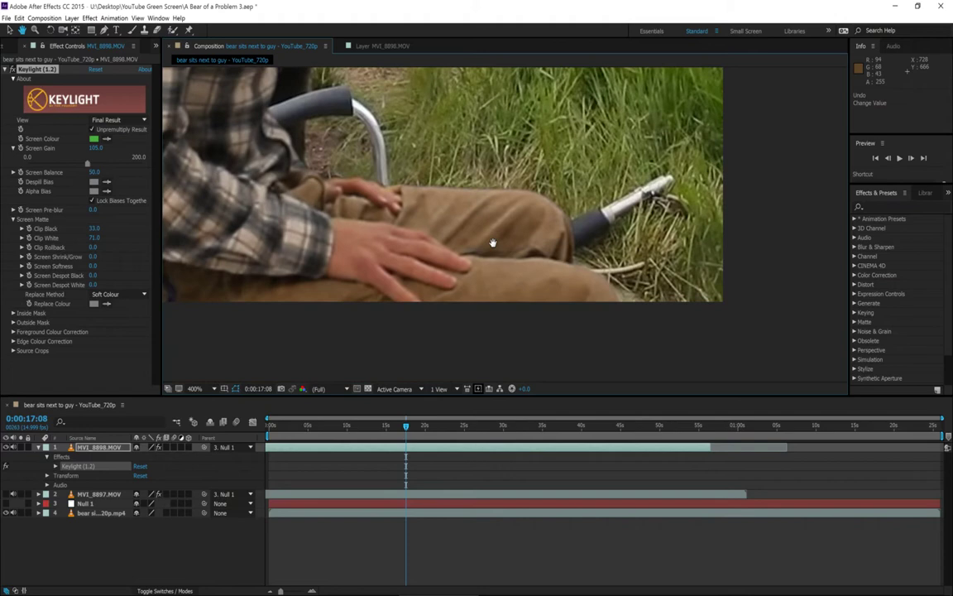
{"action": "key", "text": "v"}
{"action": "scroll", "coordinate": [436, 305], "scroll_direction": "up", "scroll_amount": 10}
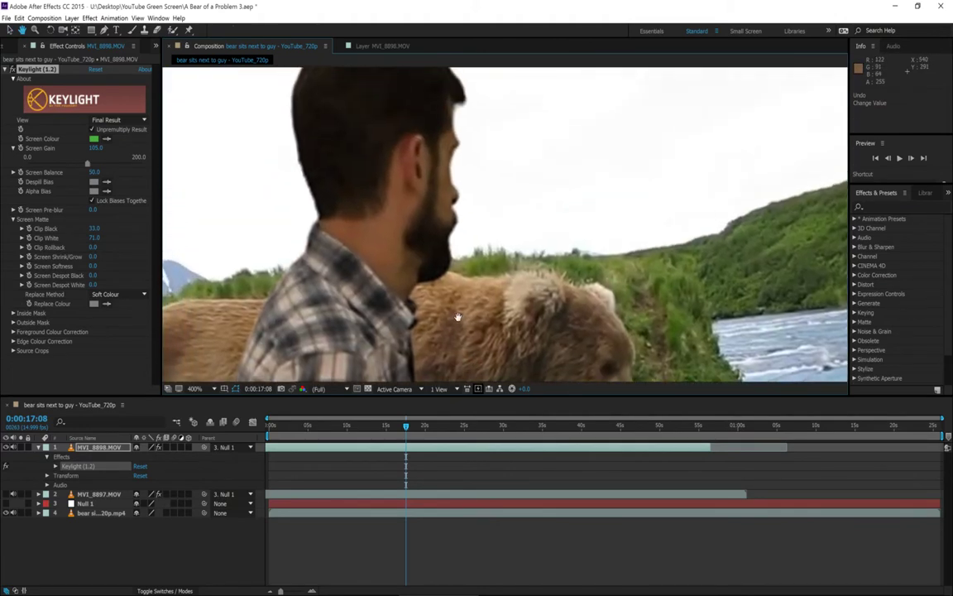
{"action": "scroll", "coordinate": [458, 316], "scroll_direction": "up", "scroll_amount": 5}
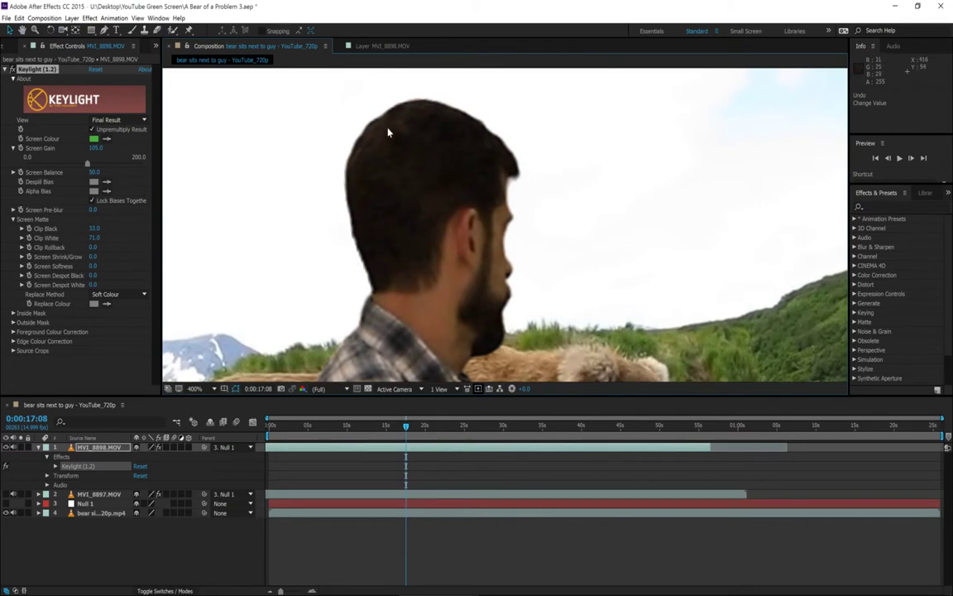
{"action": "scroll", "coordinate": [388, 180], "scroll_direction": "down", "scroll_amount": 2}
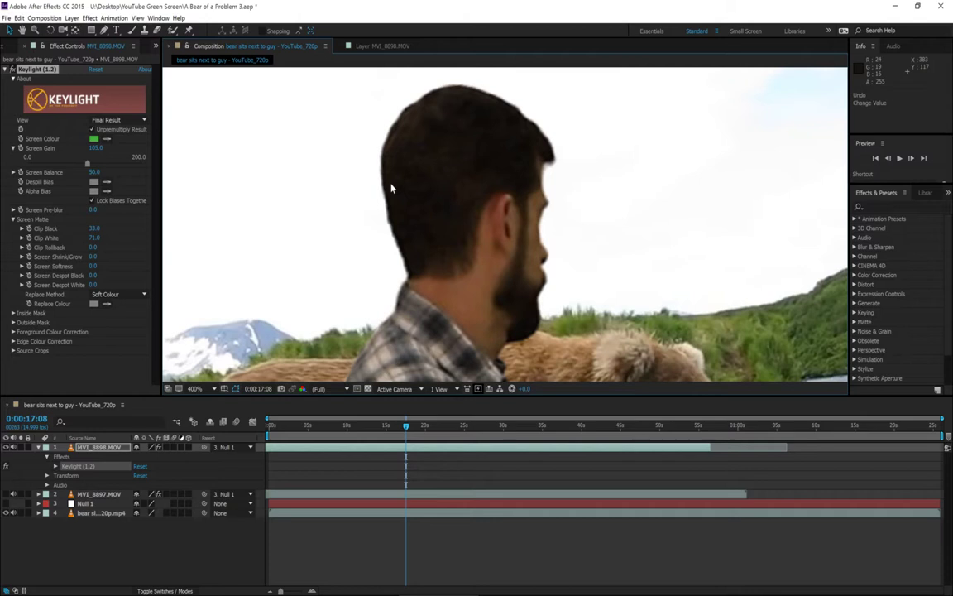
{"action": "left_click_drag", "start_coordinate": [343, 176], "coordinate": [569, 266]}
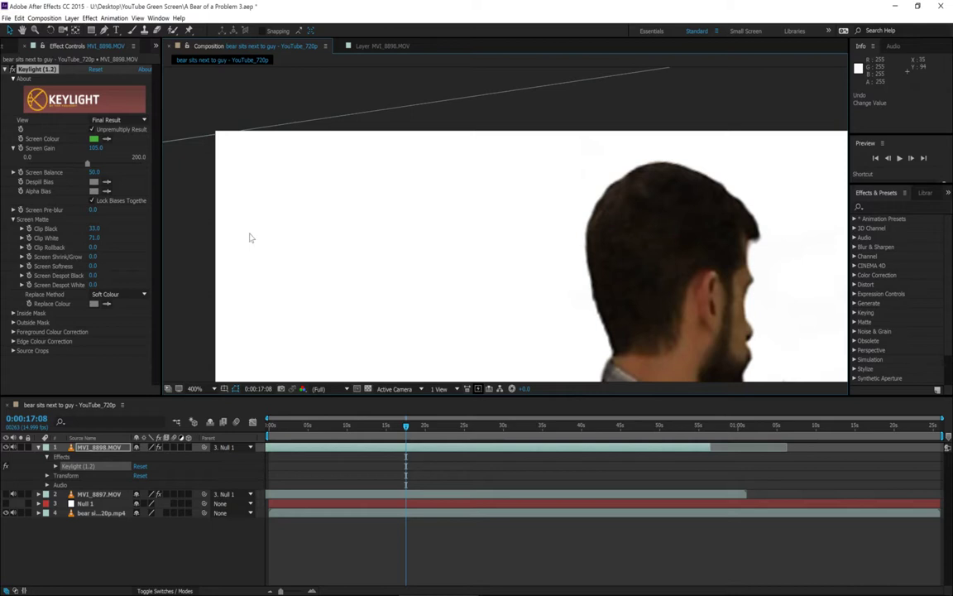
{"action": "left_click", "coordinate": [6, 71]}
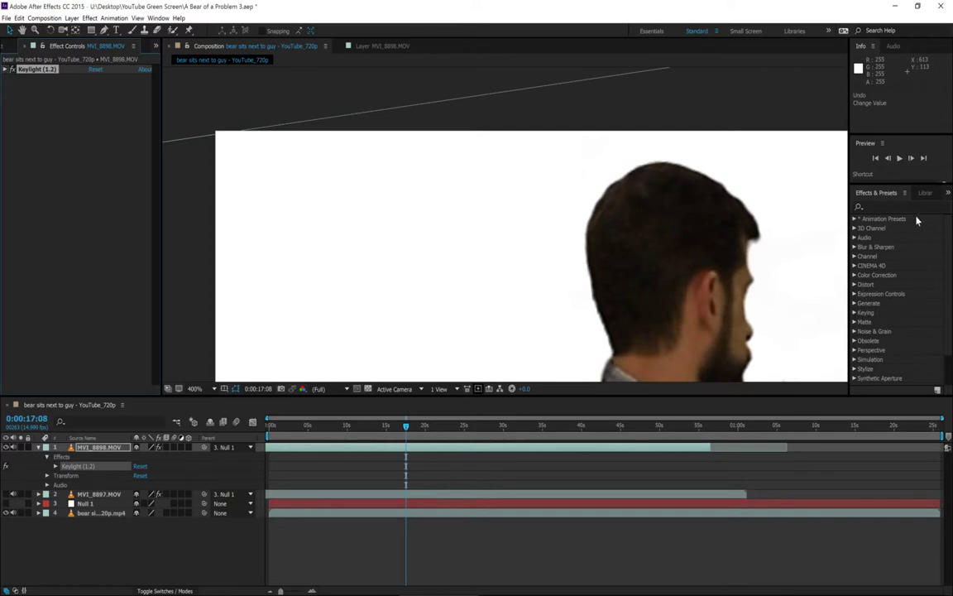
- Search Effects & Presets for Key Cleaner and apply it to the actor layer
{"action": "left_click", "coordinate": [856, 313]}
{"action": "scroll", "coordinate": [886, 305], "scroll_direction": "down", "scroll_amount": 3}
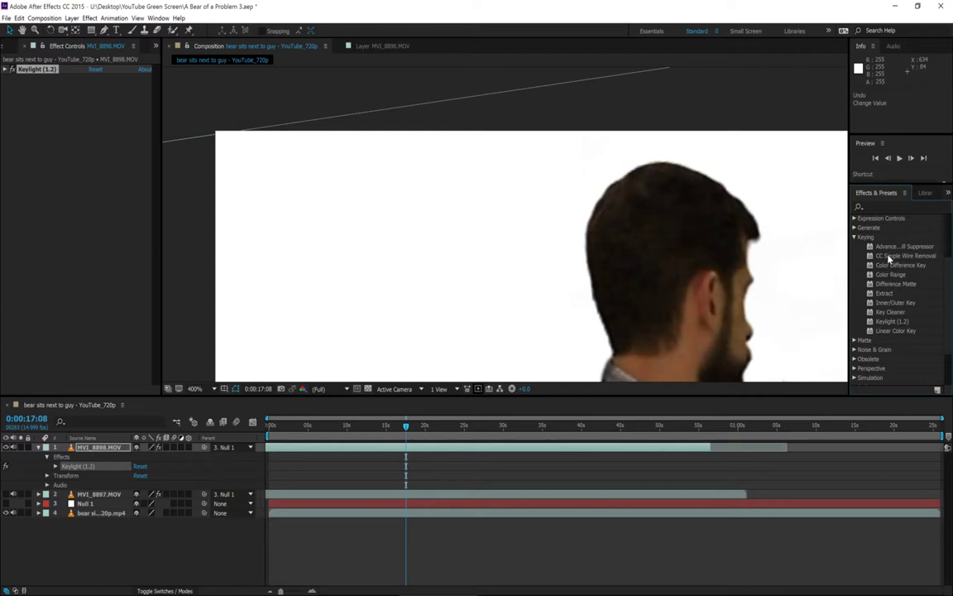
{"action": "left_click", "coordinate": [894, 205]}
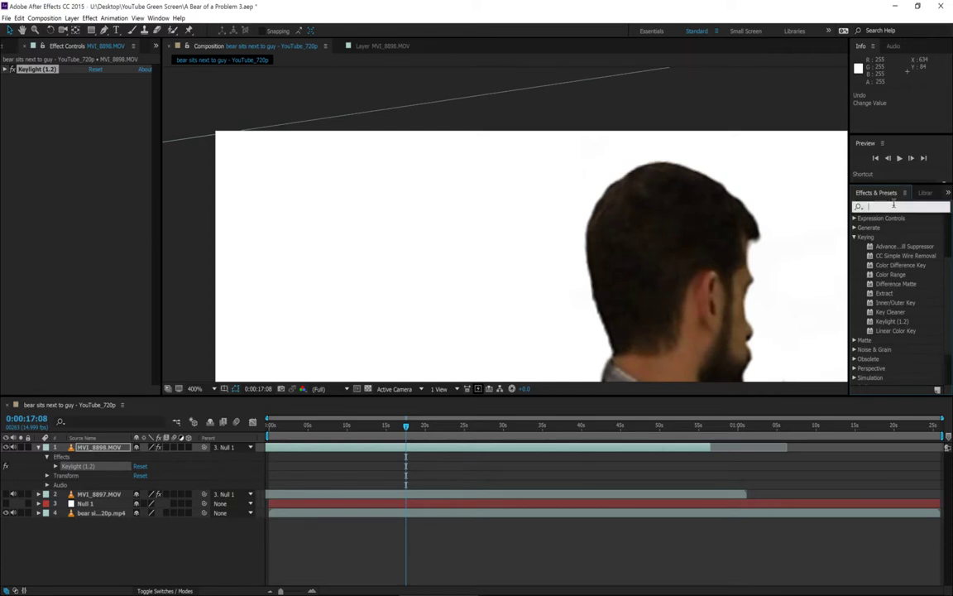
{"action": "type", "text": "cleaner"}
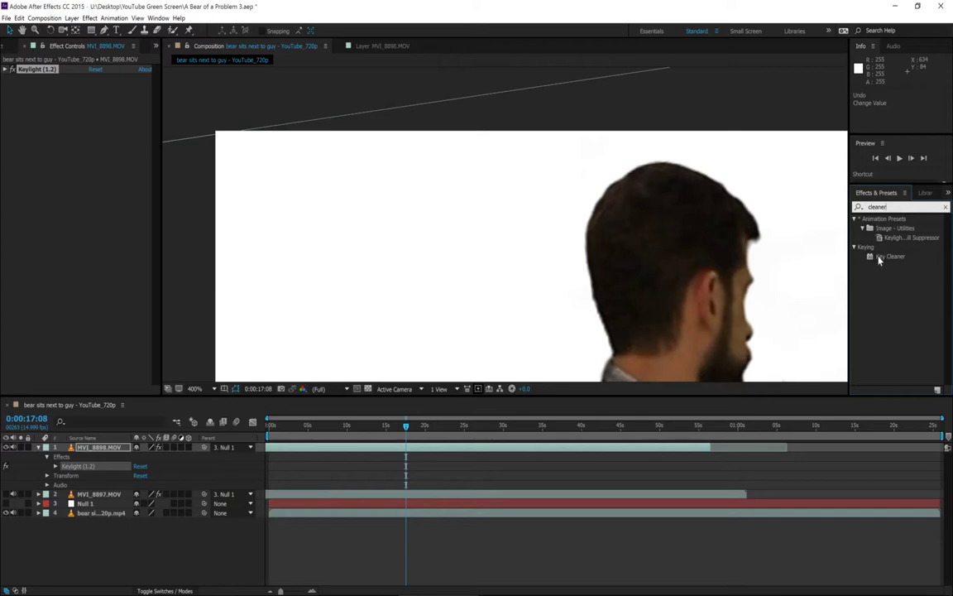
{"action": "left_click_drag", "start_coordinate": [878, 256], "coordinate": [36, 116]}
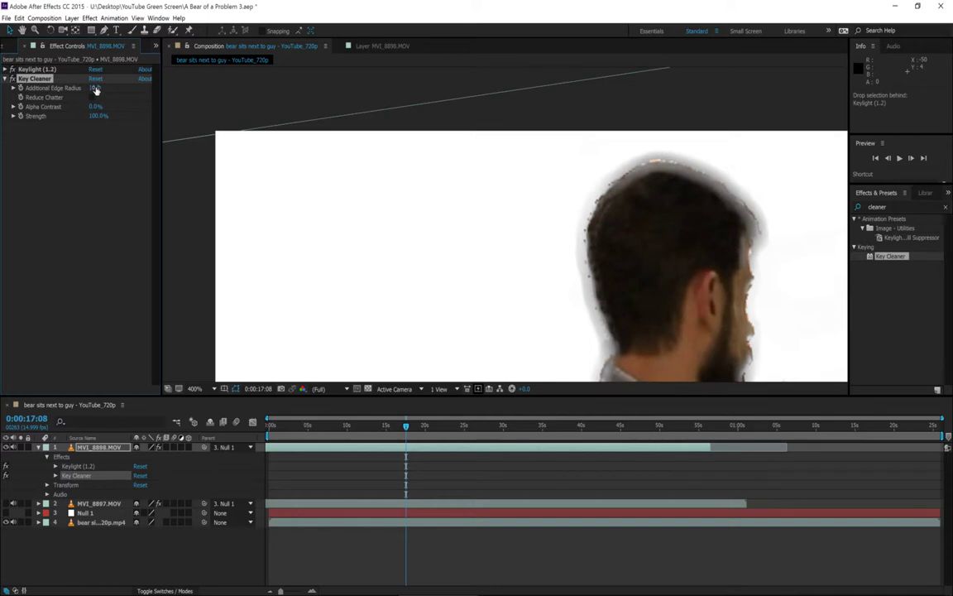
- Lower Key Cleaner's Additional Edge Radius and Strength, panning to the man's arm and bear
{"action": "left_click_drag", "start_coordinate": [95, 89], "coordinate": [83, 90]}
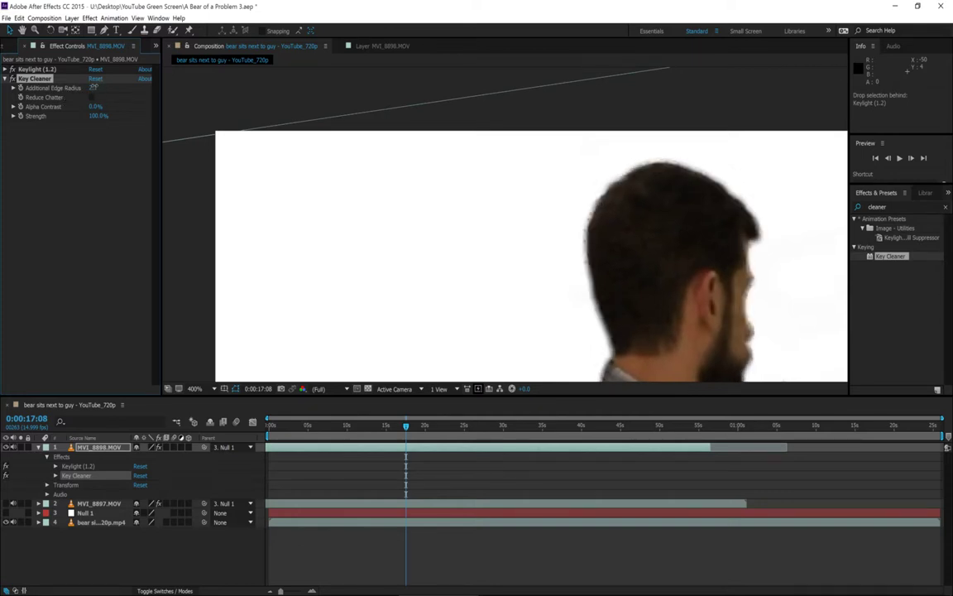
{"action": "left_click", "coordinate": [92, 87]}
{"action": "left_click_drag", "start_coordinate": [95, 116], "coordinate": [79, 117]}
{"action": "key", "text": "h"}
{"action": "left_click_drag", "start_coordinate": [657, 274], "coordinate": [358, 262]}
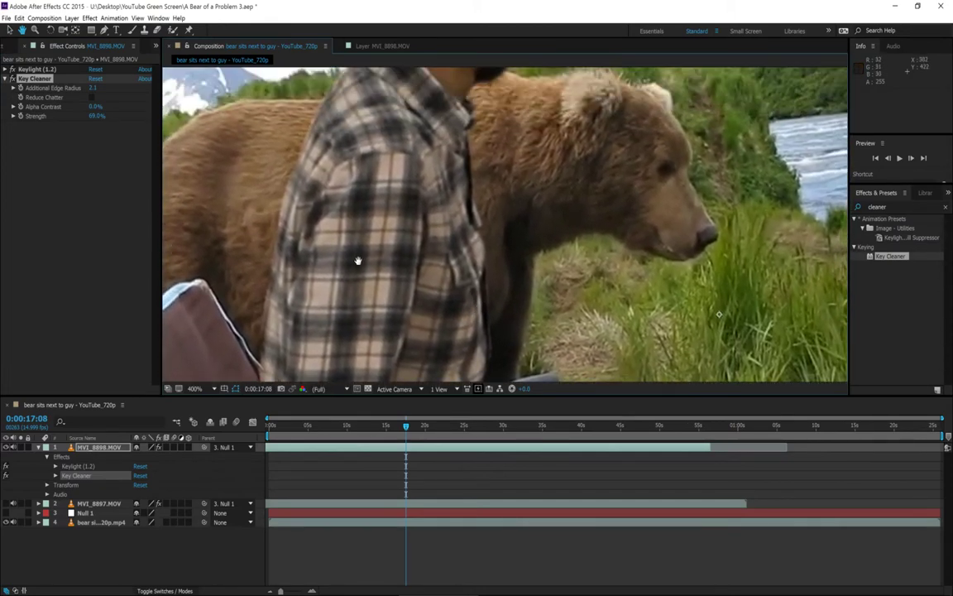
{"action": "key", "text": "v"}
- Set Additional Edge Radius to 3.9 and Strength to about 76.9%
{"action": "left_click", "coordinate": [22, 30]}
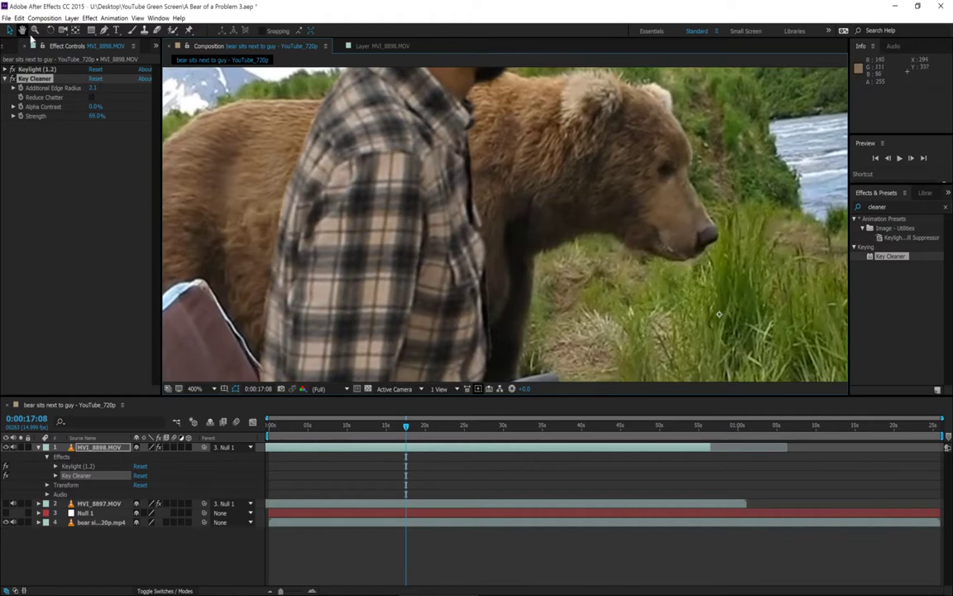
{"action": "left_click", "coordinate": [90, 88]}
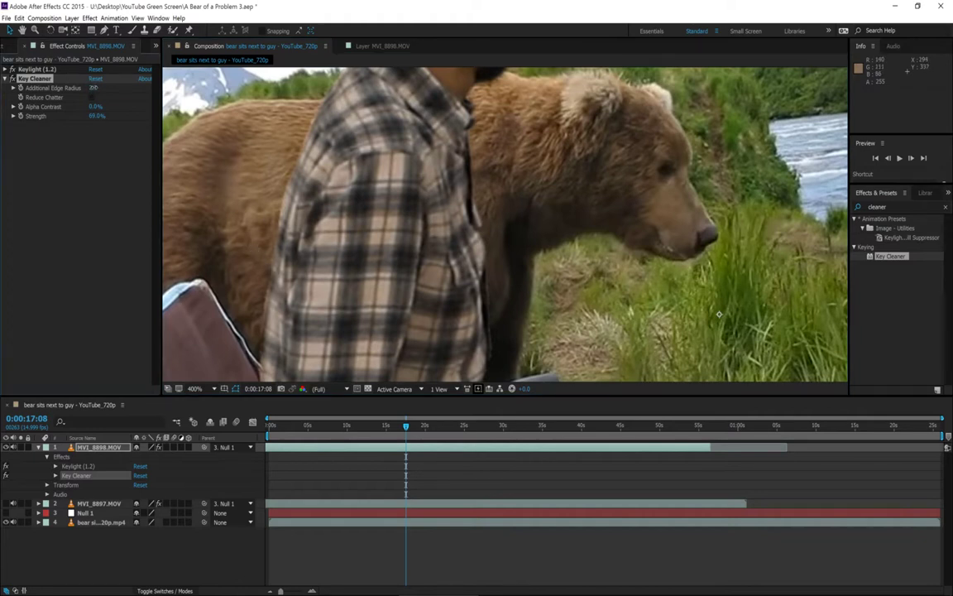
{"action": "left_click", "coordinate": [92, 89]}
{"action": "type", "text": "3.9"}
{"action": "key", "text": "Return"}
{"action": "left_click_drag", "start_coordinate": [104, 117], "coordinate": [98, 122]}
- Toggle Key Cleaner off and on to compare the hair edges
{"action": "scroll", "coordinate": [455, 234], "scroll_direction": "down", "scroll_amount": 3}
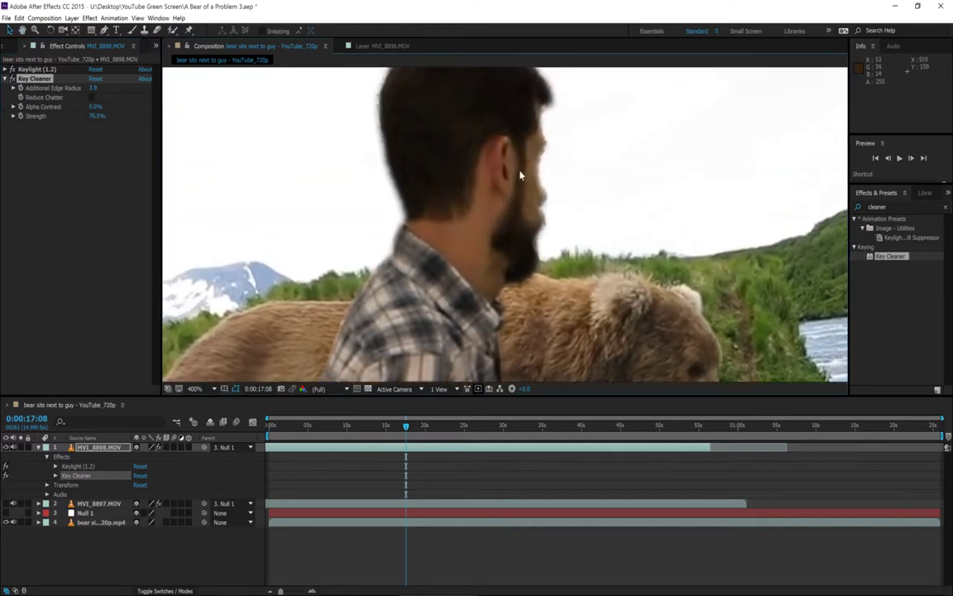
{"action": "left_click", "coordinate": [12, 79]}
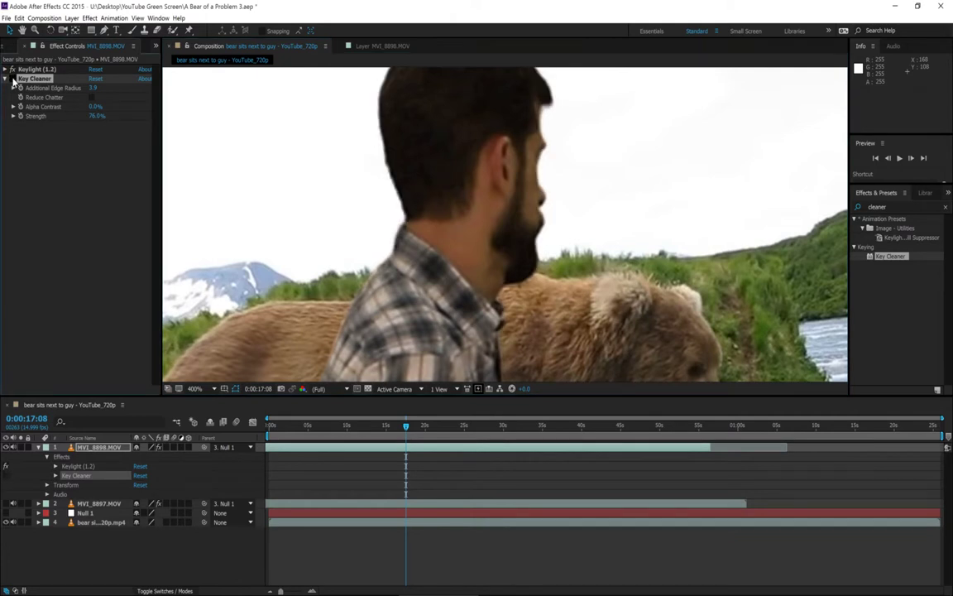
{"action": "left_click", "coordinate": [12, 78]}
{"action": "left_click", "coordinate": [12, 79]}
{"action": "left_click", "coordinate": [12, 79]}
{"action": "left_click", "coordinate": [13, 79]}
{"action": "left_click", "coordinate": [900, 206]}
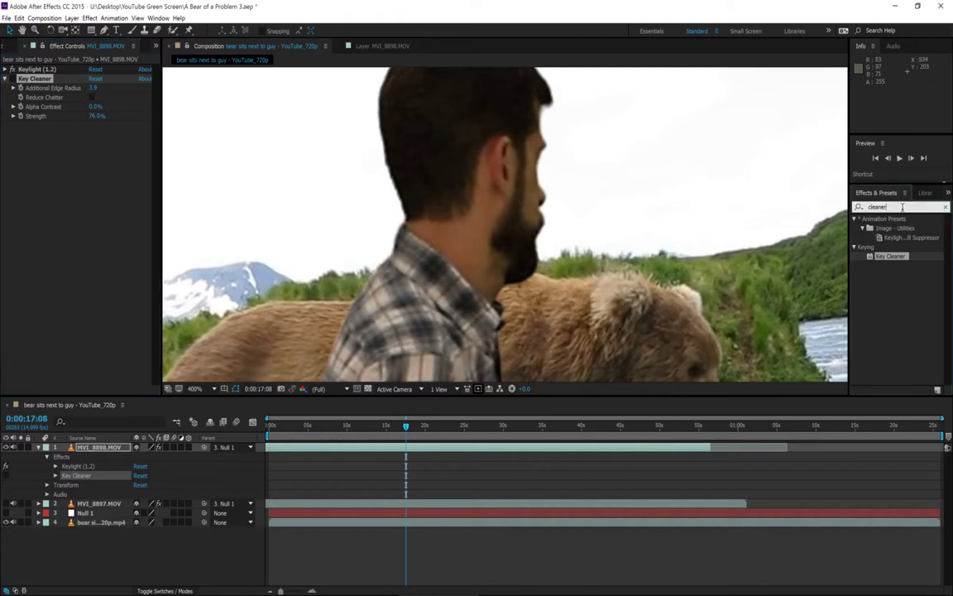
{"action": "left_click_drag", "start_coordinate": [900, 204], "coordinate": [847, 203]}
{"action": "type", "text": "spil"}
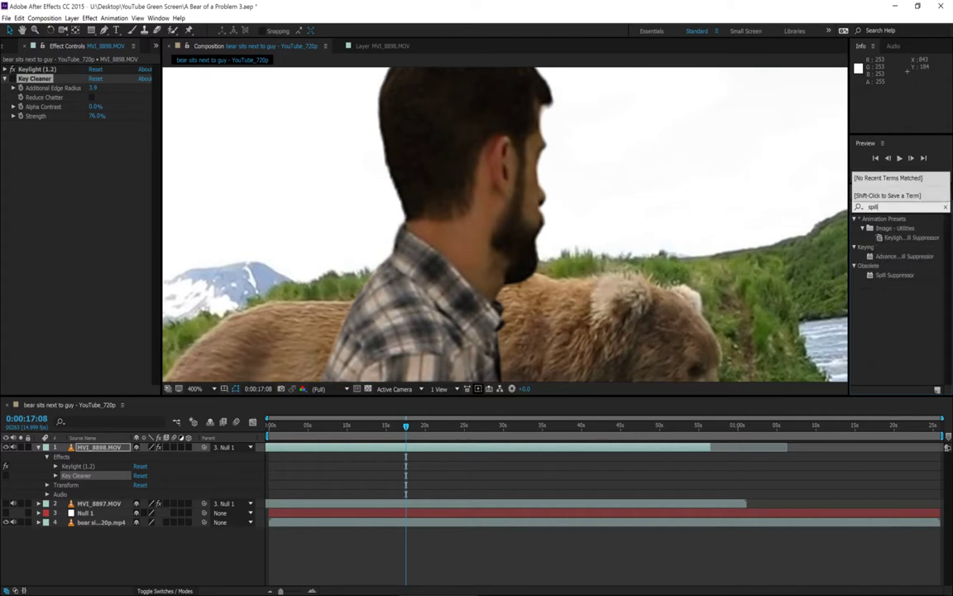
{"action": "type", "text": "l"}
{"action": "left_click", "coordinate": [904, 256]}
{"action": "left_click_drag", "start_coordinate": [904, 256], "coordinate": [18, 171]}
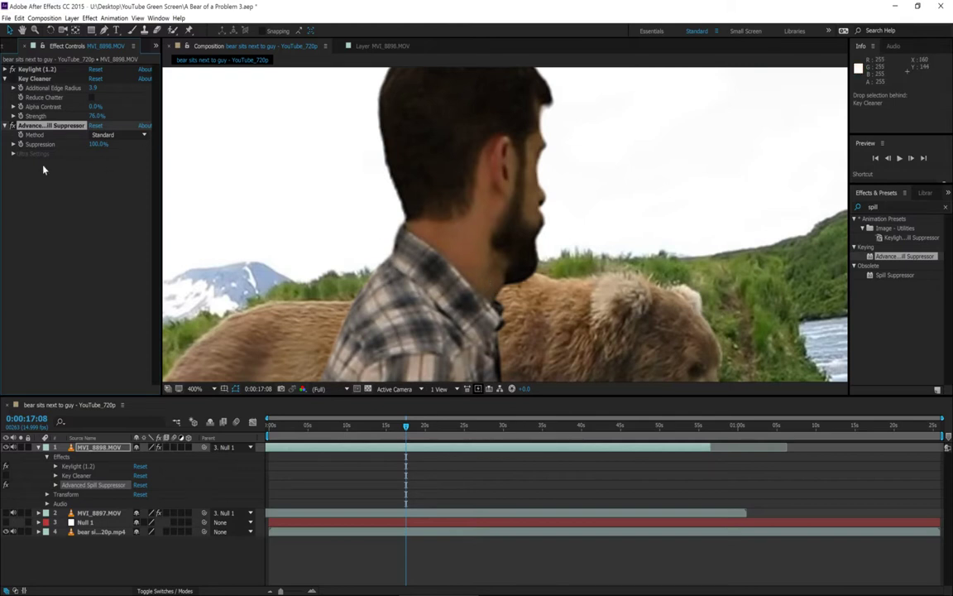
{"action": "left_click", "coordinate": [103, 134]}
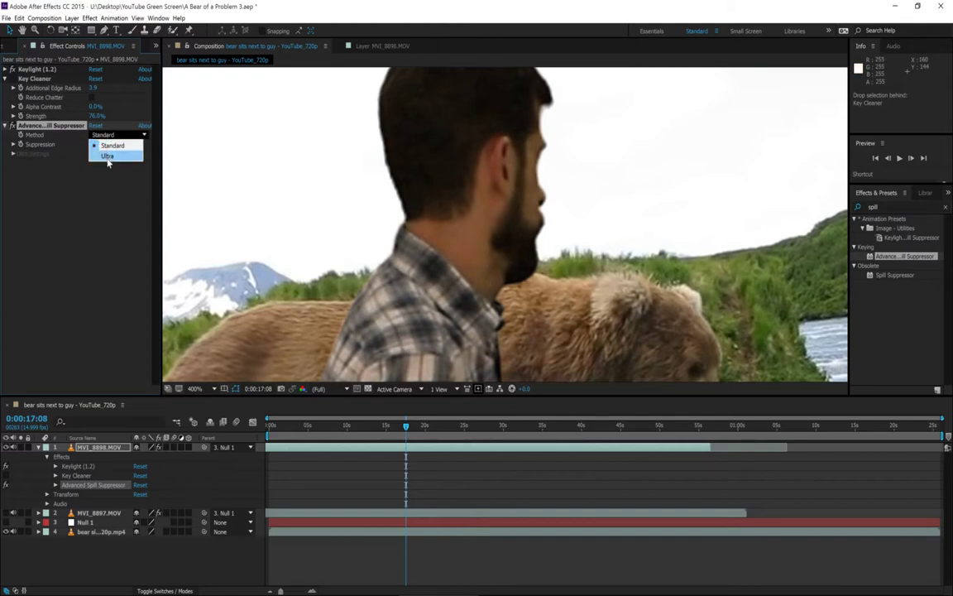
{"action": "left_click", "coordinate": [104, 154]}
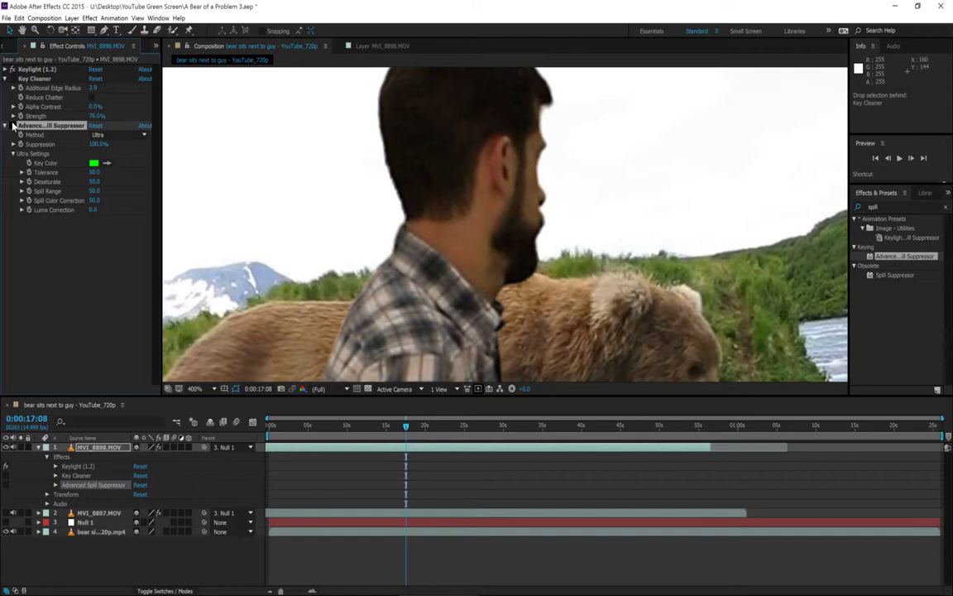
{"action": "left_click_drag", "start_coordinate": [455, 320], "coordinate": [331, 213]}
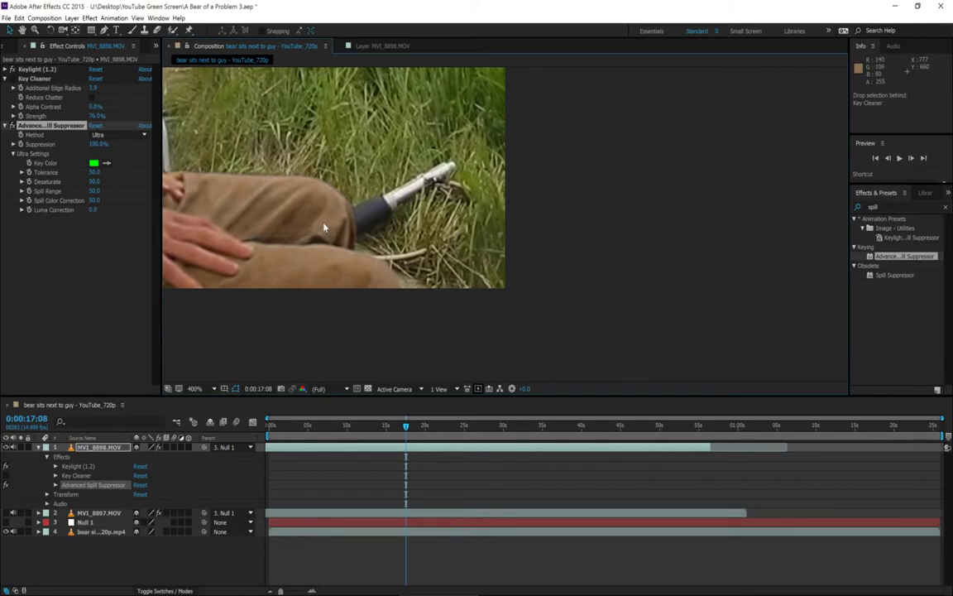
{"action": "scroll", "coordinate": [323, 220], "scroll_direction": "up", "scroll_amount": 1}
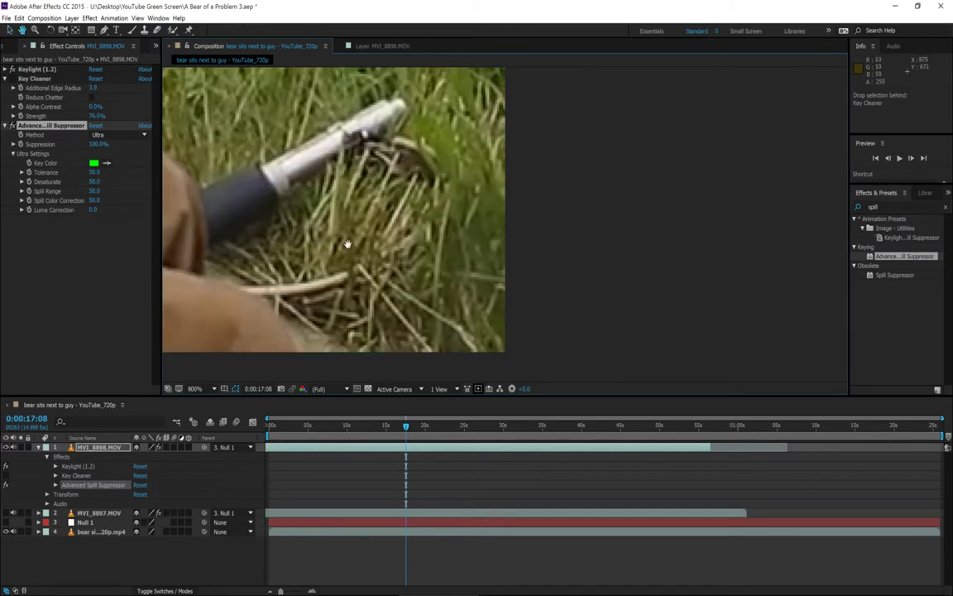
{"action": "left_click_drag", "start_coordinate": [273, 223], "coordinate": [635, 261]}
{"action": "left_click_drag", "start_coordinate": [428, 258], "coordinate": [548, 283]}
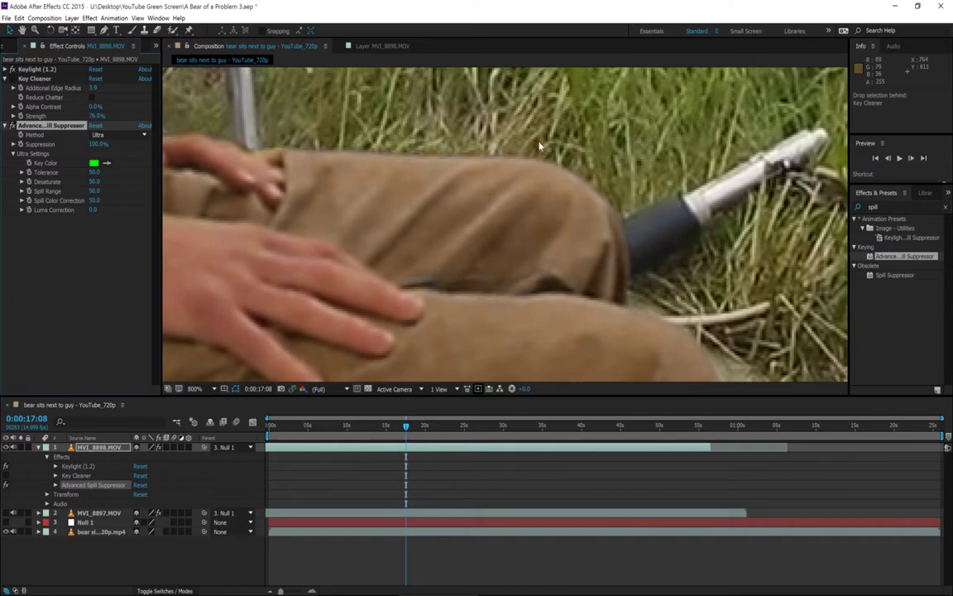
{"action": "scroll", "coordinate": [539, 146], "scroll_direction": "down", "scroll_amount": 1}
{"action": "scroll", "coordinate": [539, 146], "scroll_direction": "down", "scroll_amount": 2}
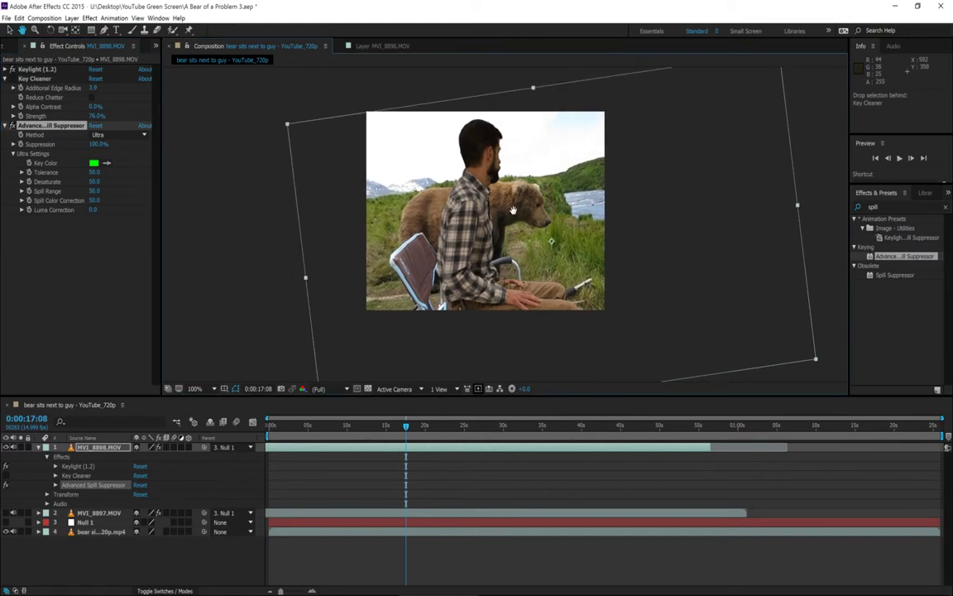
- Detach MVI_8898.MOV from Null 1 and return to the first frame
{"action": "left_click_drag", "start_coordinate": [400, 432], "coordinate": [292, 424]}
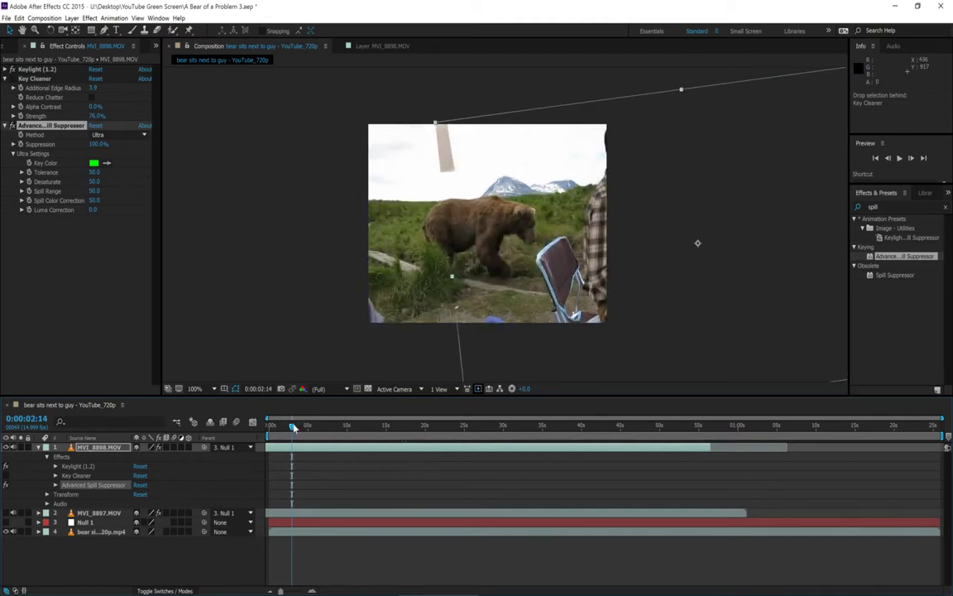
{"action": "mouse_move", "coordinate": [293, 427]}
{"action": "left_mouse_down"}
{"action": "mouse_move", "coordinate": [286, 429]}
{"action": "mouse_move", "coordinate": [309, 425]}
{"action": "mouse_move", "coordinate": [293, 424]}
{"action": "left_mouse_up"}
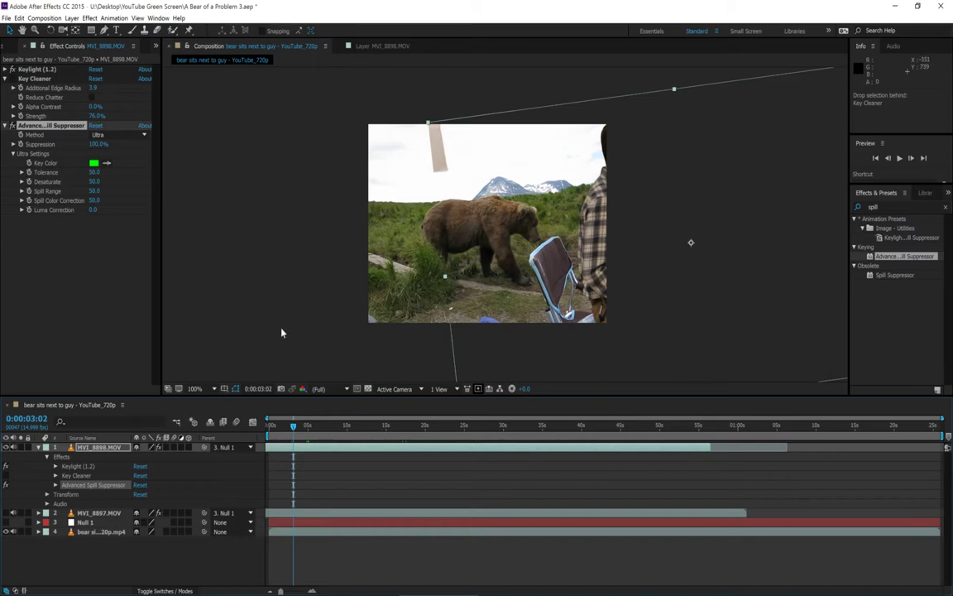
{"action": "left_click", "coordinate": [232, 448]}
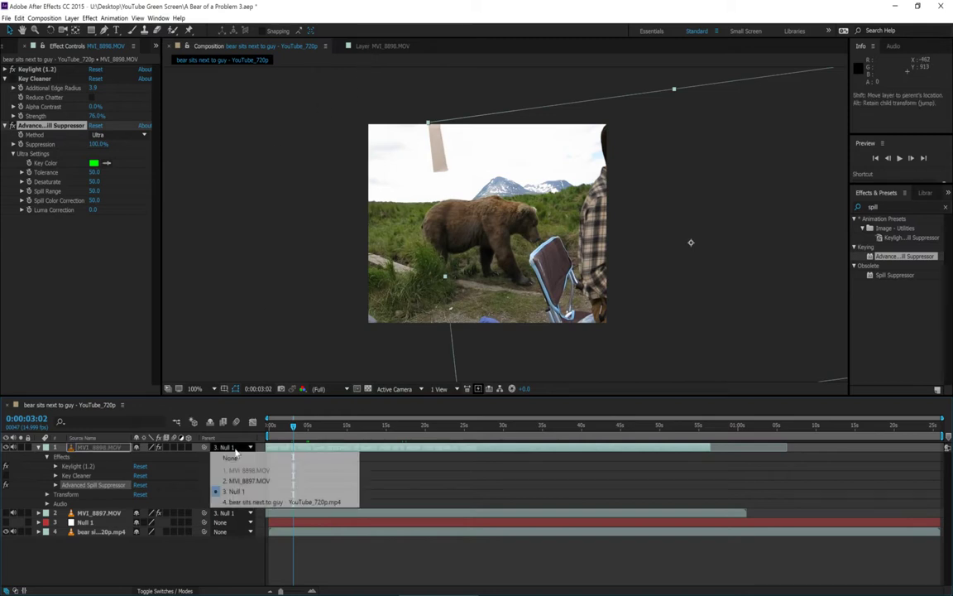
{"action": "left_click", "coordinate": [231, 459]}
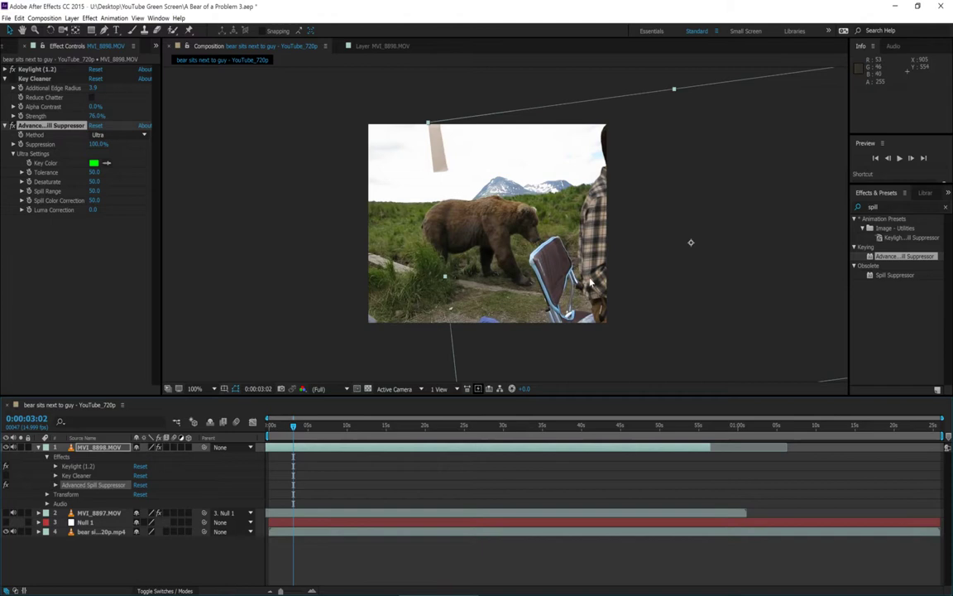
{"action": "key", "text": "Home"}
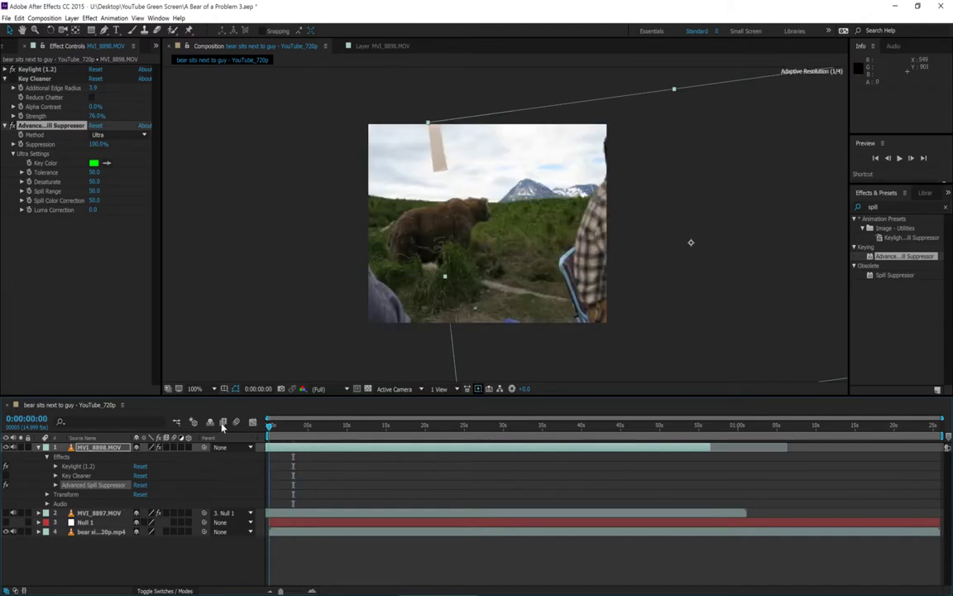
- Move the actor footage left and scale it down to about 84%
{"action": "left_click_drag", "start_coordinate": [658, 285], "coordinate": [479, 280]}
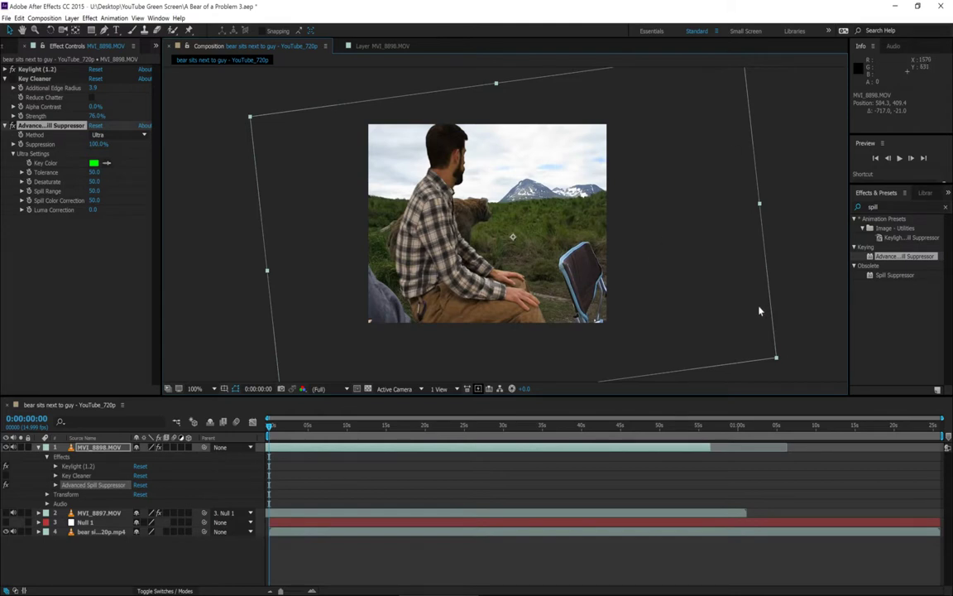
{"action": "left_click", "coordinate": [781, 360]}
{"action": "left_click", "coordinate": [760, 354]}
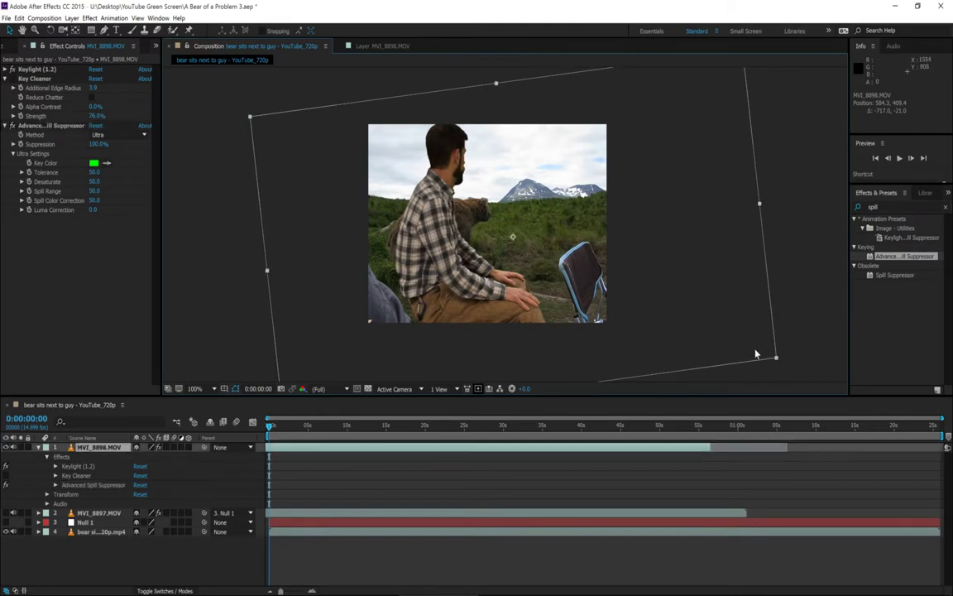
{"action": "left_click_drag", "start_coordinate": [776, 358], "coordinate": [657, 314]}
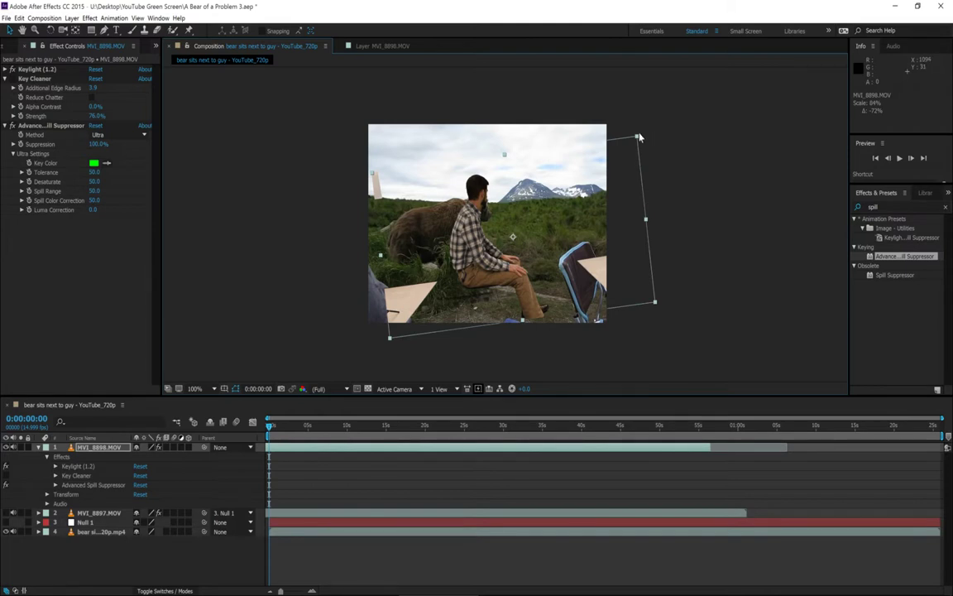
- Rotate the footage level and nudge it to position 536.3, 361.4 beside the bear
{"action": "left_click", "coordinate": [50, 31]}
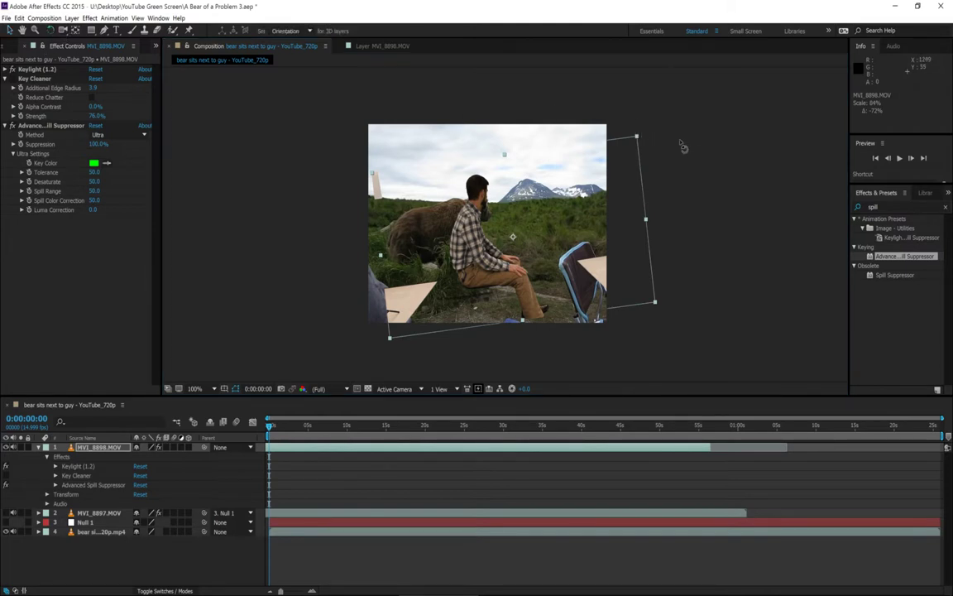
{"action": "left_click_drag", "start_coordinate": [642, 142], "coordinate": [645, 157]}
{"action": "left_click", "coordinate": [493, 177]}
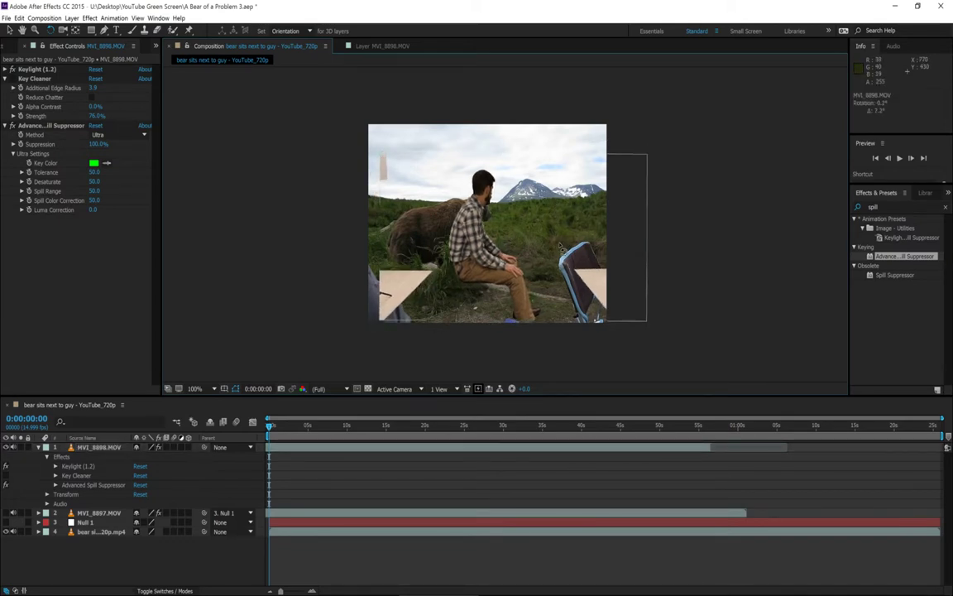
{"action": "key", "text": "v"}
{"action": "left_click_drag", "start_coordinate": [561, 259], "coordinate": [535, 247]}
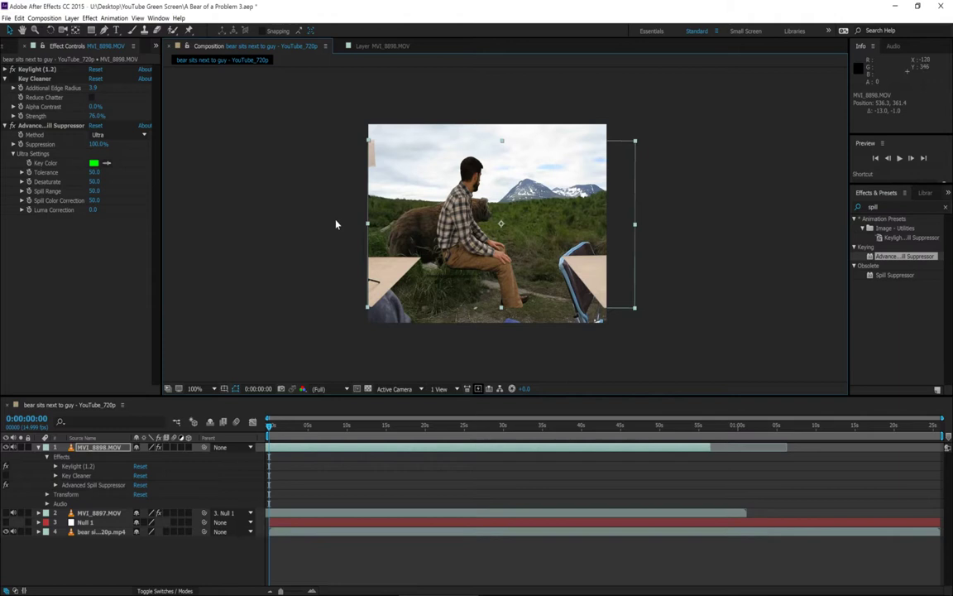
- Disable Keylight and Advanced Spill Suppressor, select the Pen tool and check a later frame
{"action": "left_click", "coordinate": [12, 69]}
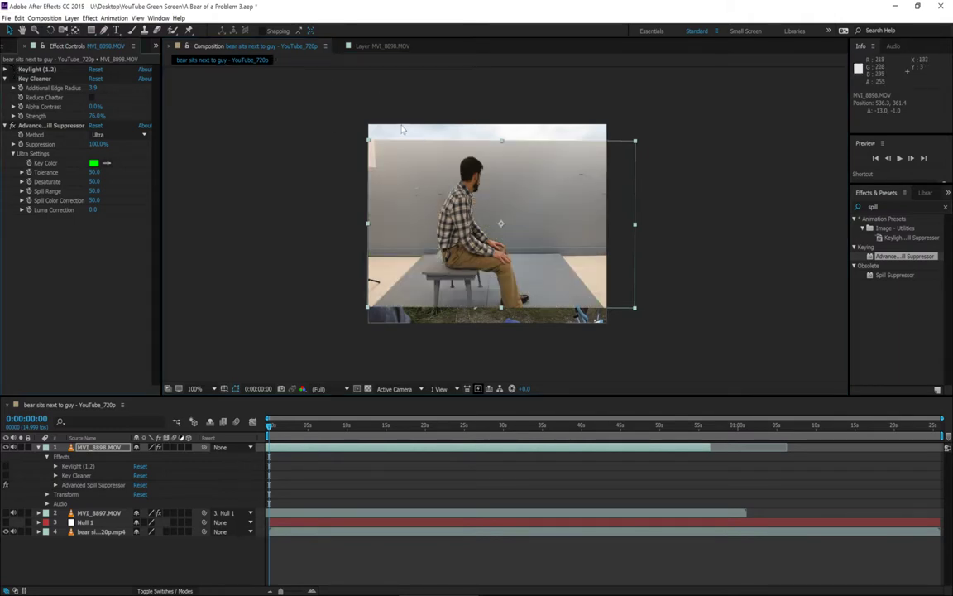
{"action": "left_click", "coordinate": [12, 125]}
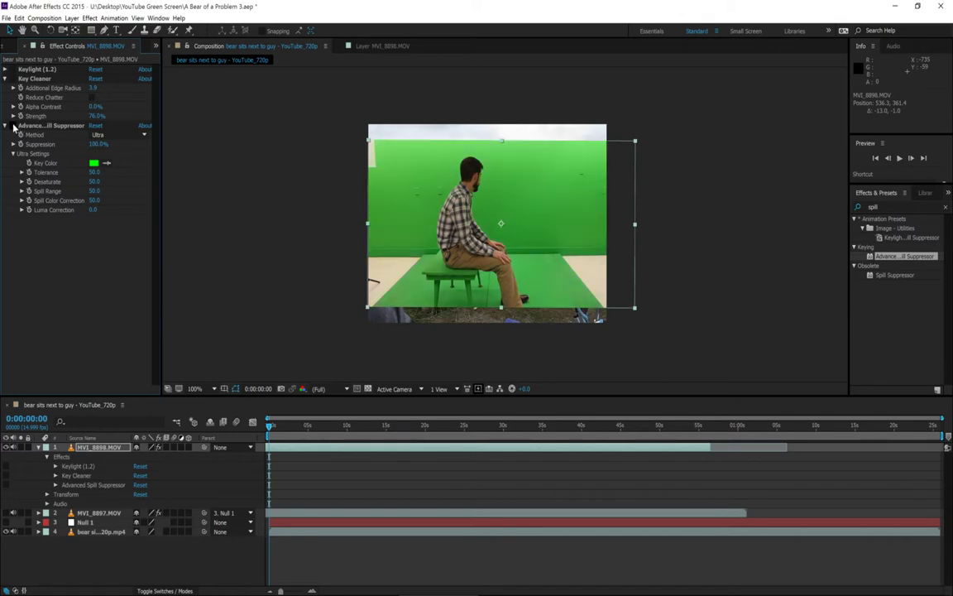
{"action": "left_click", "coordinate": [105, 32]}
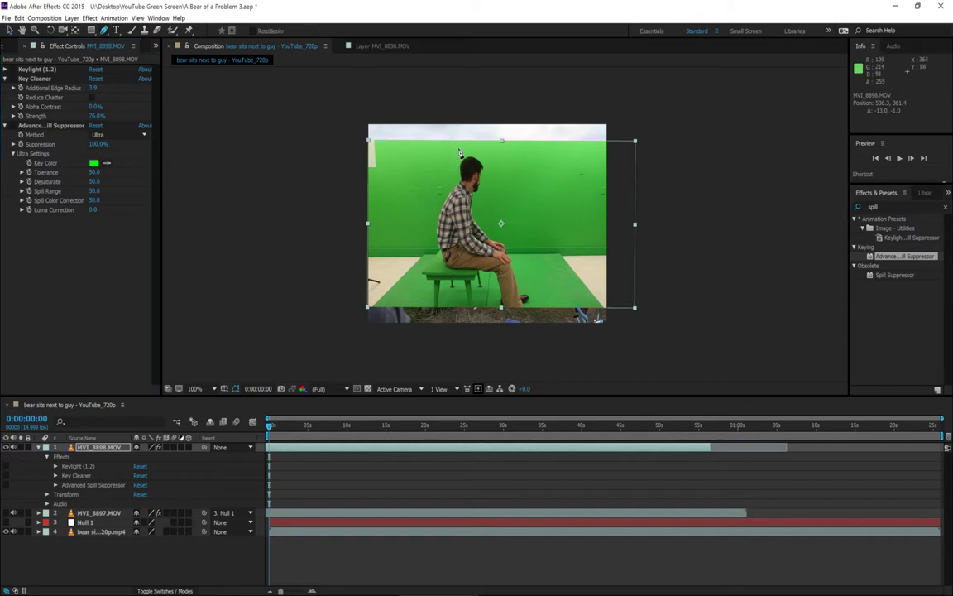
{"action": "left_click_drag", "start_coordinate": [273, 426], "coordinate": [635, 437]}
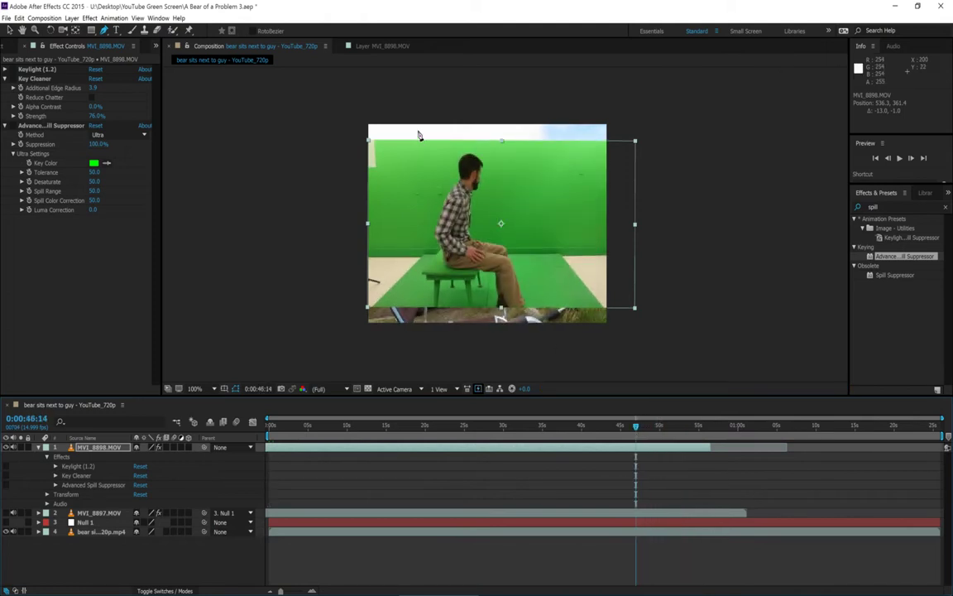
- Draw a closed 17-vertex Mask 1 around the man and stool
{"action": "left_click", "coordinate": [444, 156]}
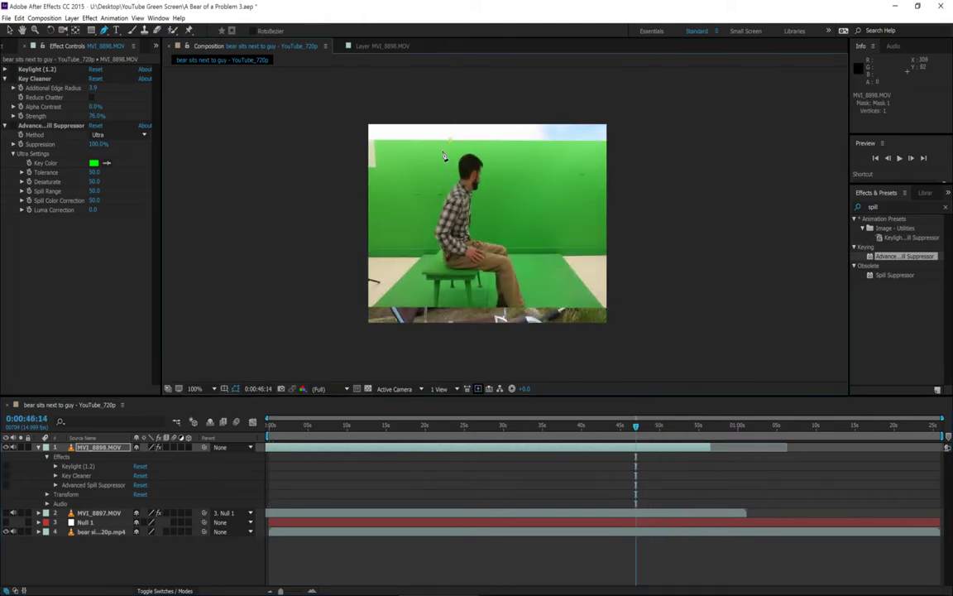
{"action": "left_click", "coordinate": [438, 170]}
{"action": "left_click", "coordinate": [433, 199]}
{"action": "left_click", "coordinate": [429, 228]}
{"action": "left_click", "coordinate": [424, 255]}
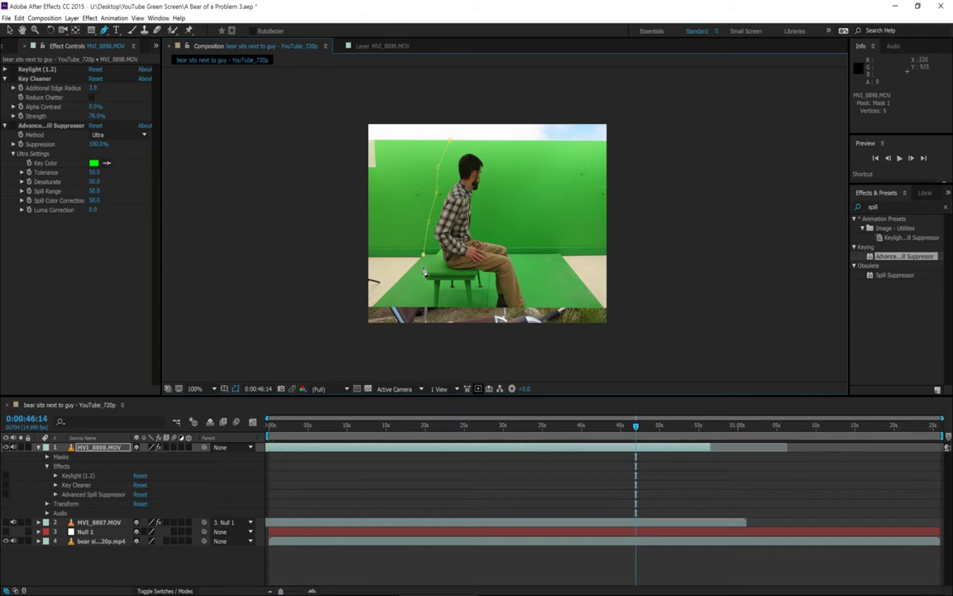
{"action": "left_click", "coordinate": [422, 274]}
{"action": "left_click", "coordinate": [454, 282]}
{"action": "left_click", "coordinate": [479, 293]}
{"action": "left_click", "coordinate": [481, 314]}
{"action": "left_click", "coordinate": [507, 321]}
{"action": "left_click", "coordinate": [528, 325]}
{"action": "left_click", "coordinate": [573, 319]}
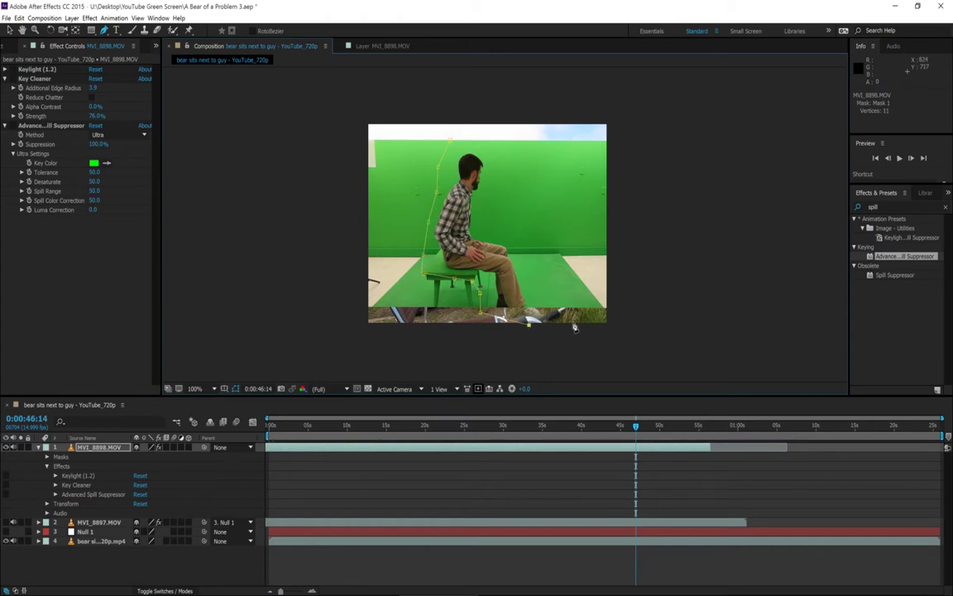
{"action": "left_click", "coordinate": [555, 283]}
{"action": "left_click", "coordinate": [538, 245]}
{"action": "left_click", "coordinate": [538, 202]}
{"action": "left_click", "coordinate": [538, 150]}
{"action": "left_click", "coordinate": [538, 120]}
{"action": "left_click", "coordinate": [451, 141]}
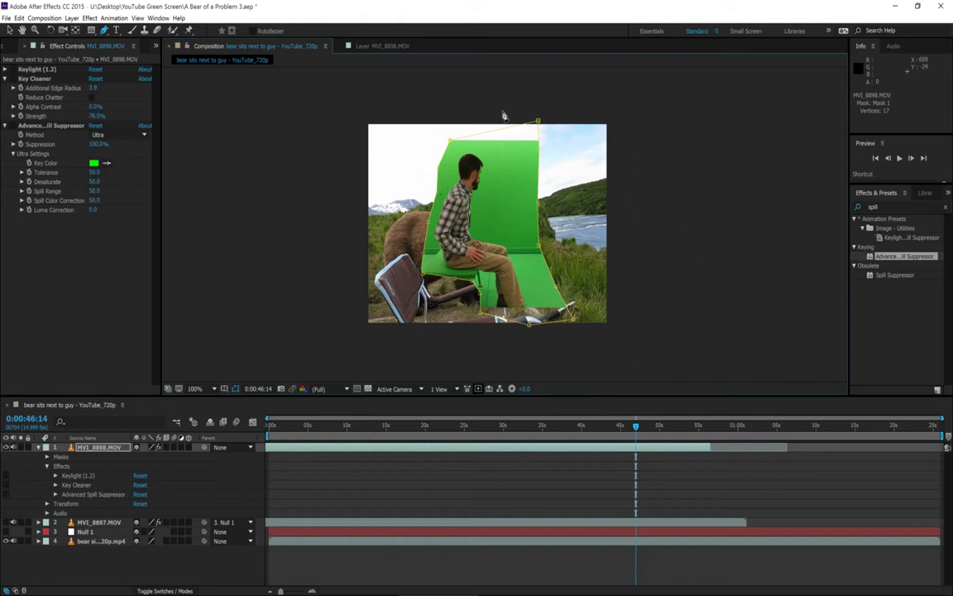
- Re-enable Keylight and Advanced Spill Suppressor, preview the masked shot, and expand Keylight's settings
{"action": "left_click", "coordinate": [11, 69]}
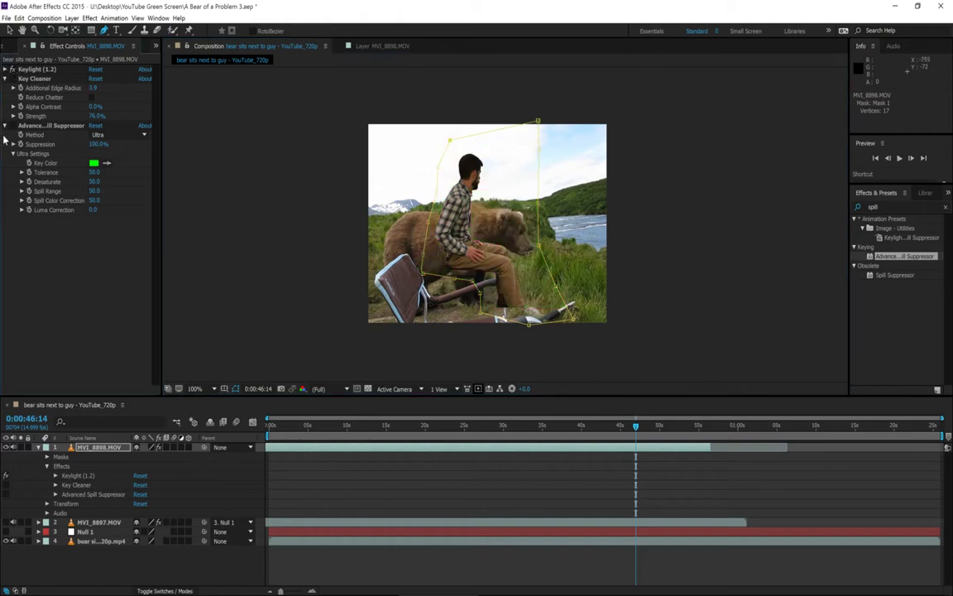
{"action": "left_click", "coordinate": [11, 125]}
{"action": "left_click_drag", "start_coordinate": [635, 427], "coordinate": [391, 425]}
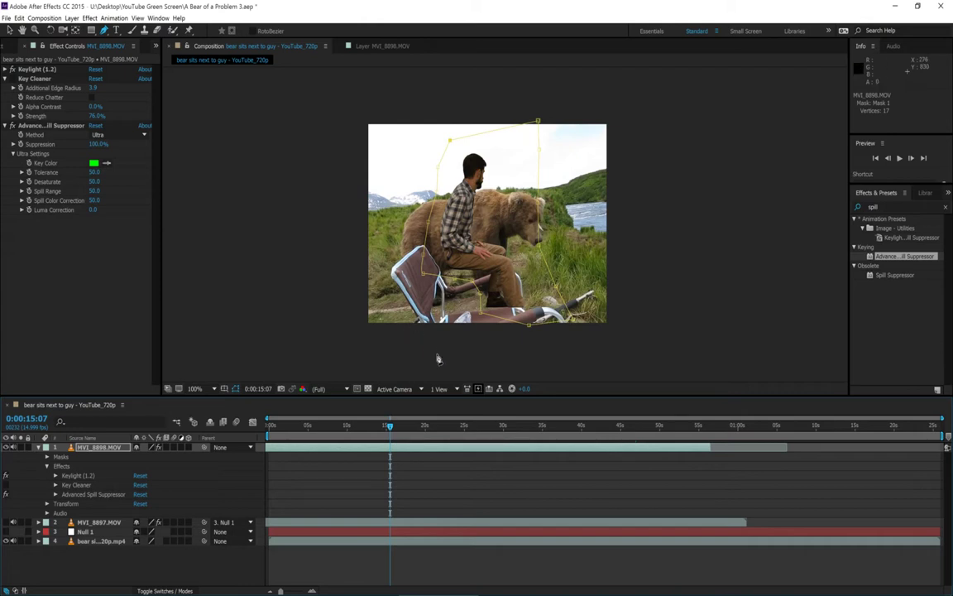
{"action": "key", "text": "space"}
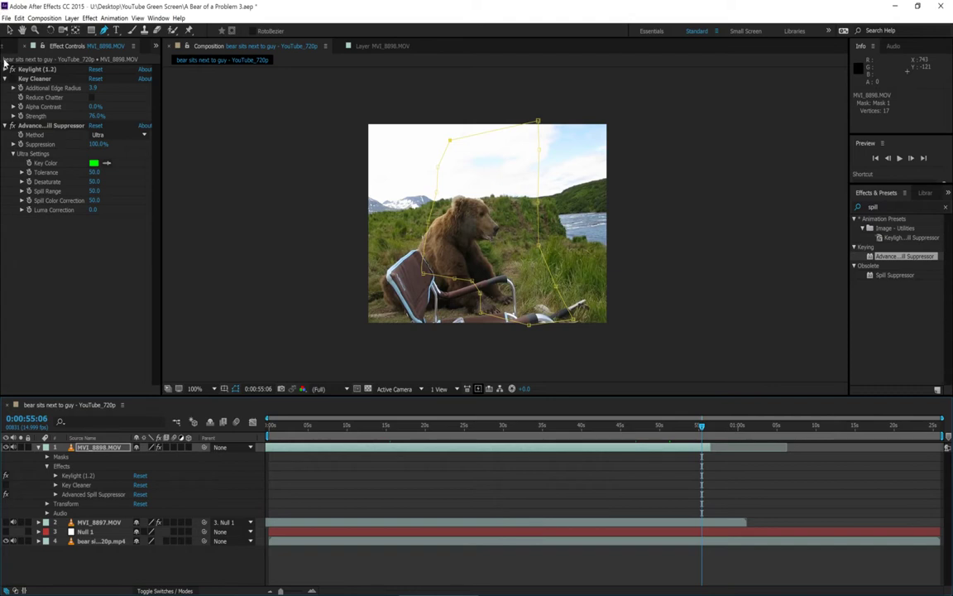
{"action": "left_click", "coordinate": [5, 68]}
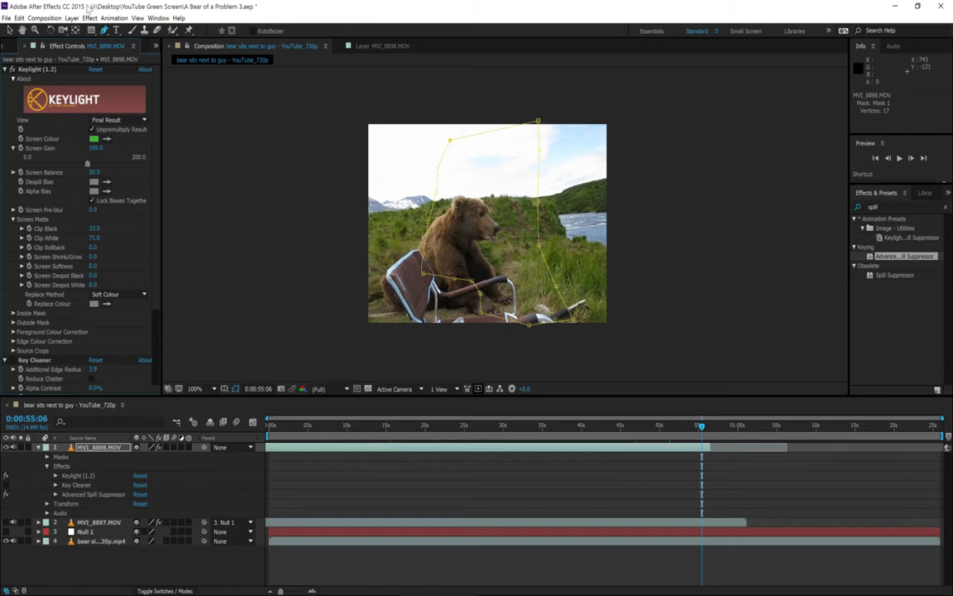
{"action": "scroll", "coordinate": [94, 160], "scroll_direction": "down", "scroll_amount": 5}
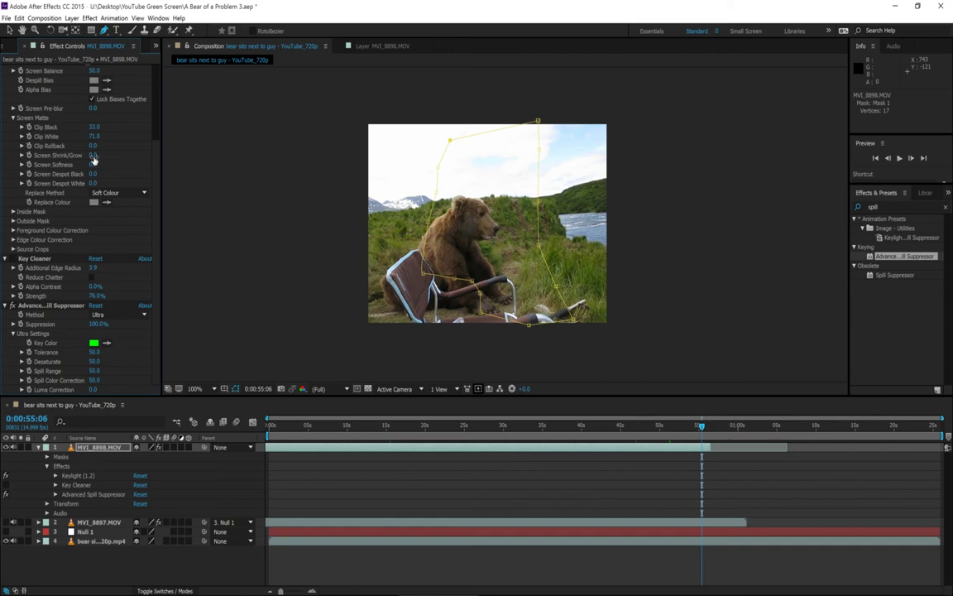
{"action": "key", "text": "alt+Tab"}
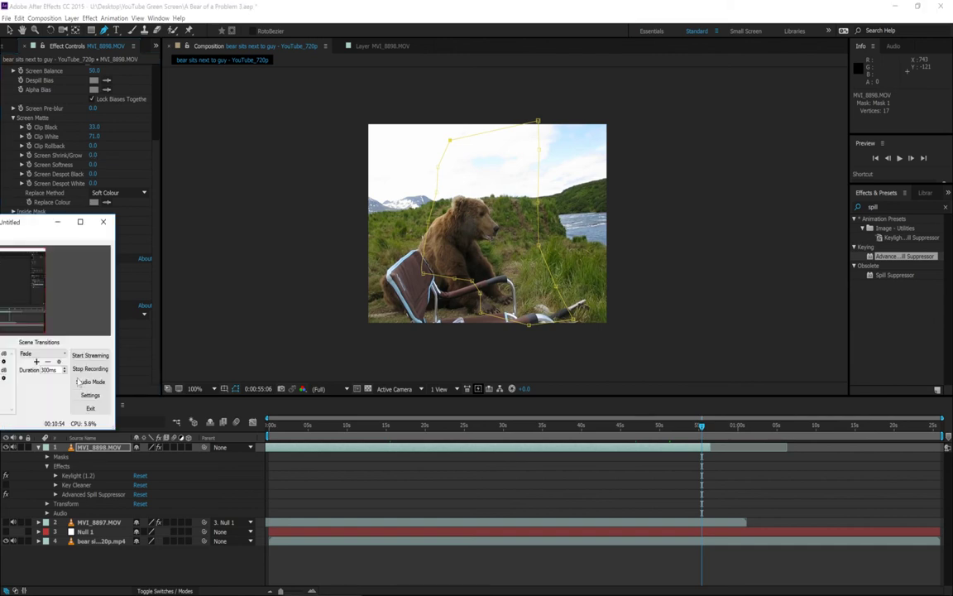